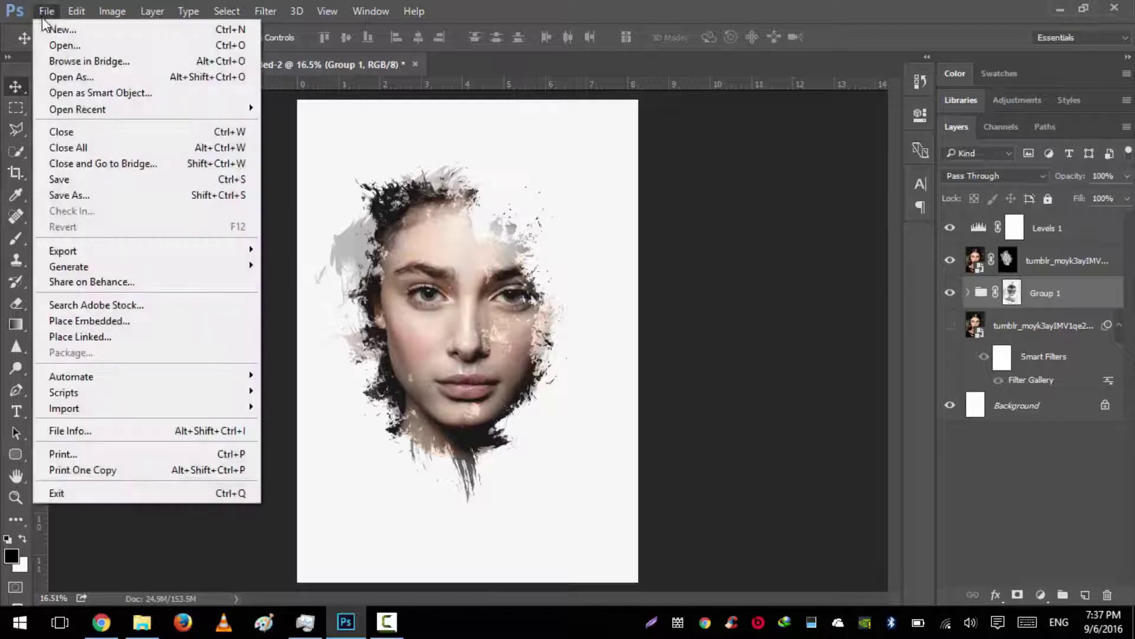
# Step: Create a new A4 International Paper document in pixels, 2480 x 3508 at 300 pixels/inch, RGB with a white background
pyautogui.click(48, 25)
pyautogui.click(459, 126)
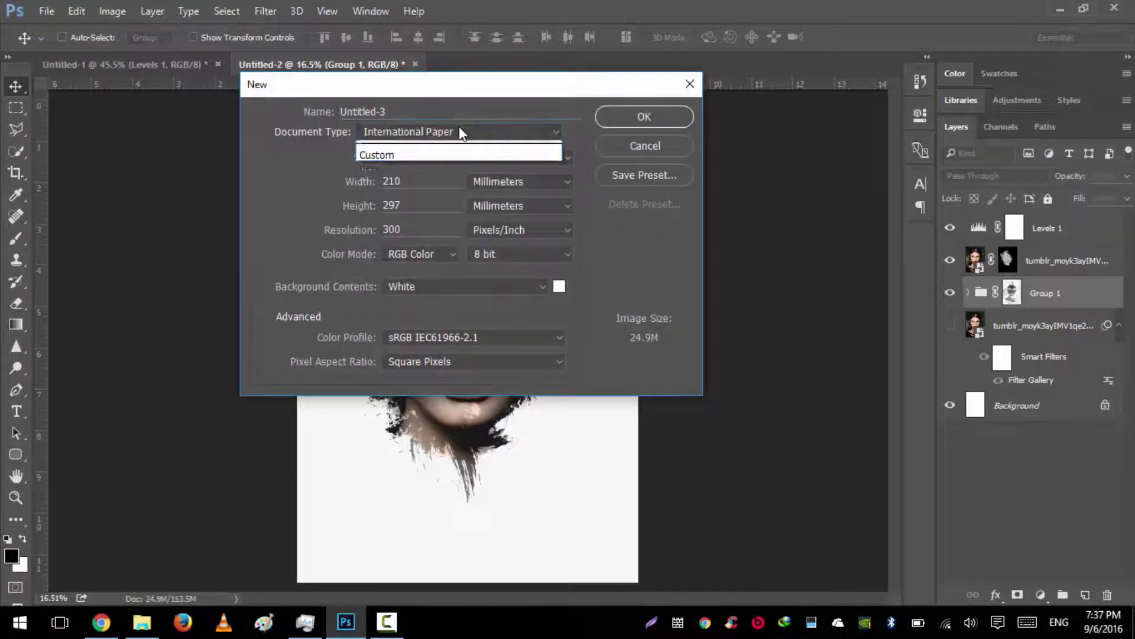
pyautogui.click(444, 191)
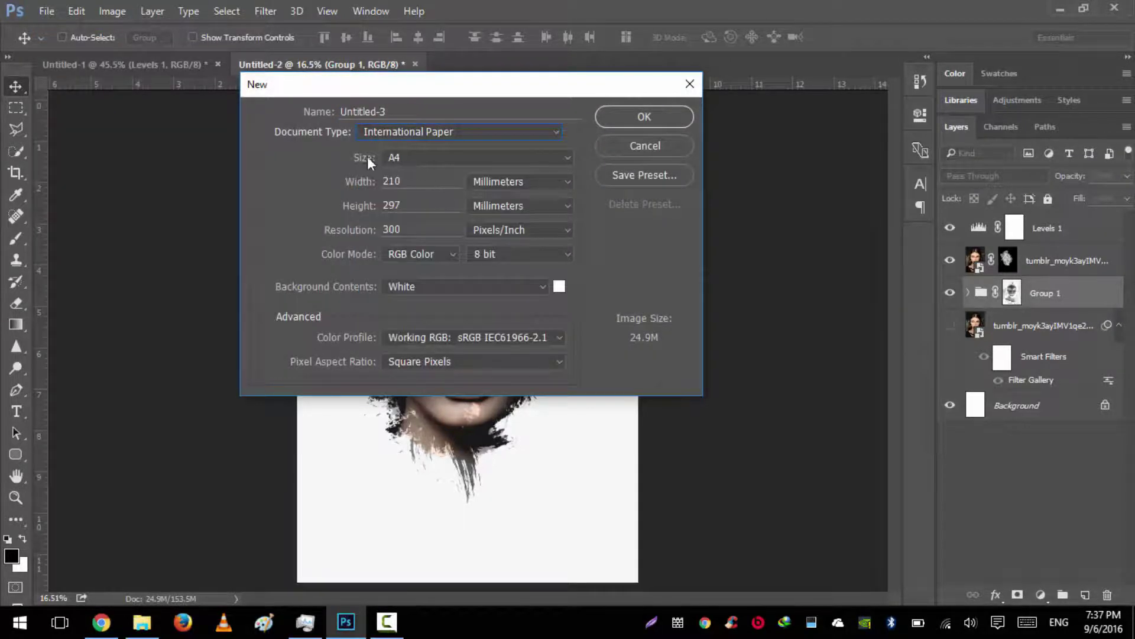
pyautogui.click(391, 161)
pyautogui.click(397, 162)
pyautogui.click(511, 179)
pyautogui.click(513, 196)
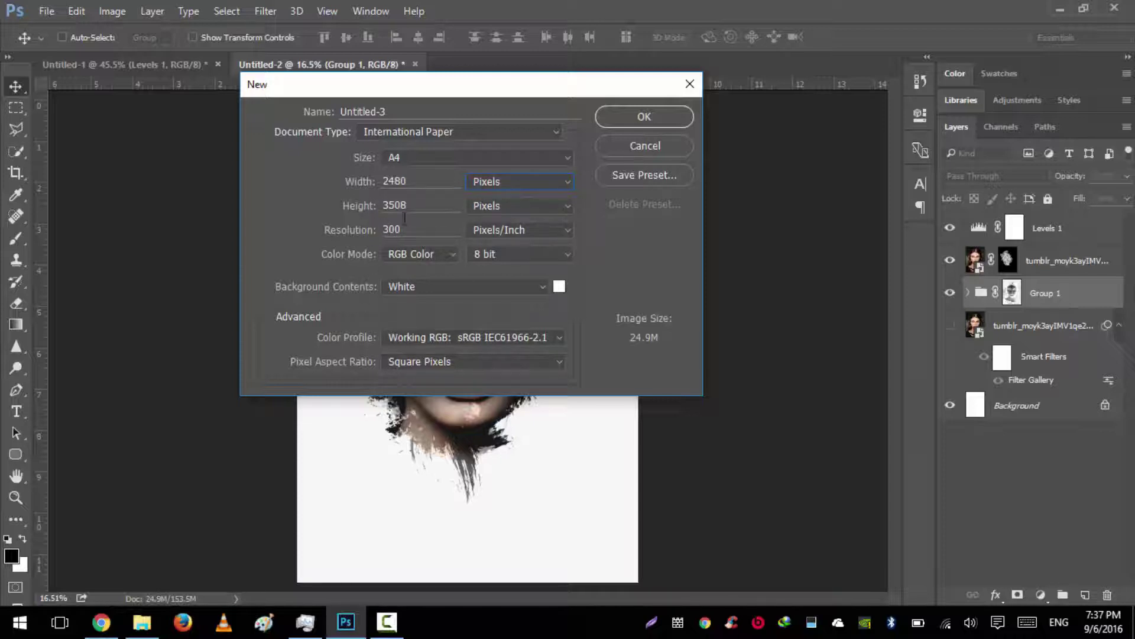
pyautogui.click(613, 118)
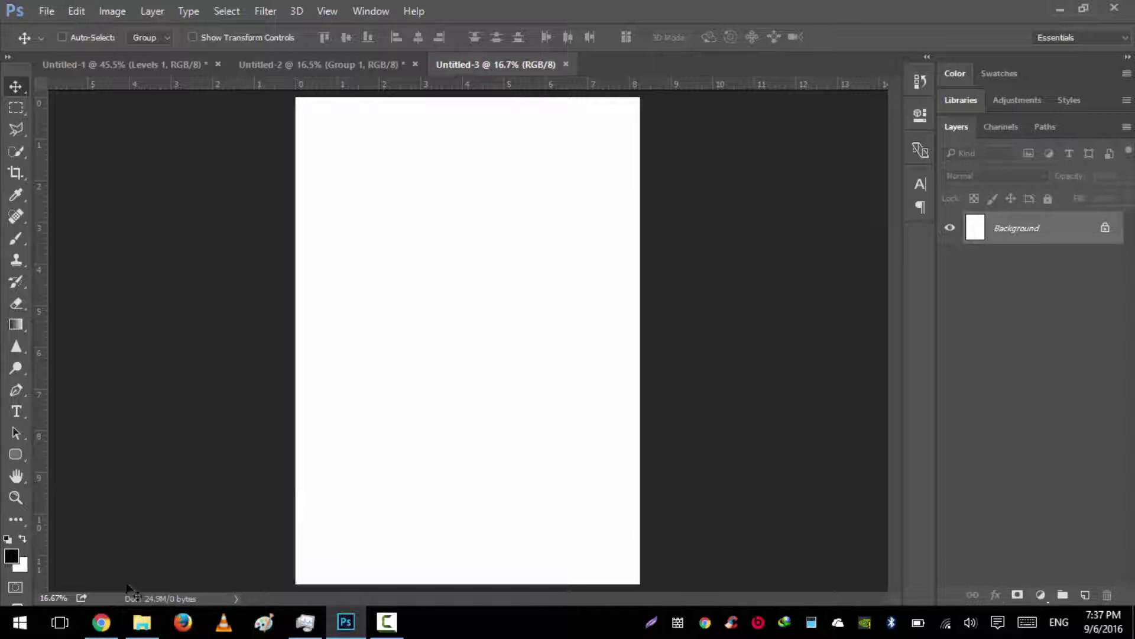
# Step: Place the dark-haired portrait JPG from drive D: on the page and enlarge it to span the page width
pyautogui.click(142, 622)
pyautogui.moveTo(615, 258); pyautogui.dragTo(441, 347)
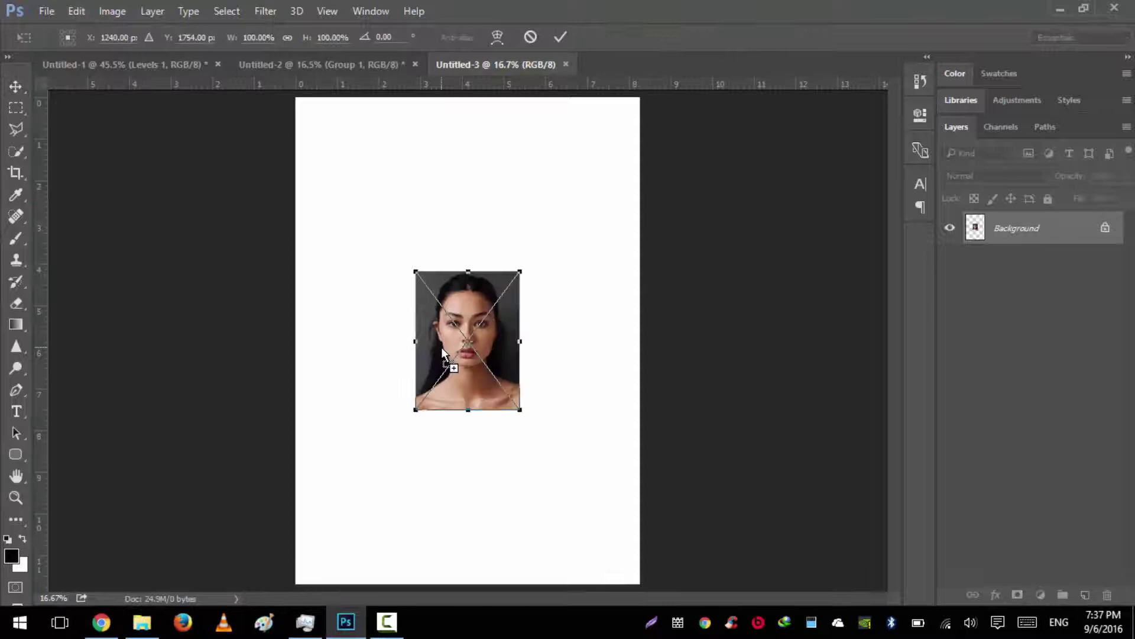
pyautogui.moveTo(525, 270); pyautogui.dragTo(732, 174)
pyautogui.doubleClick(484, 278)
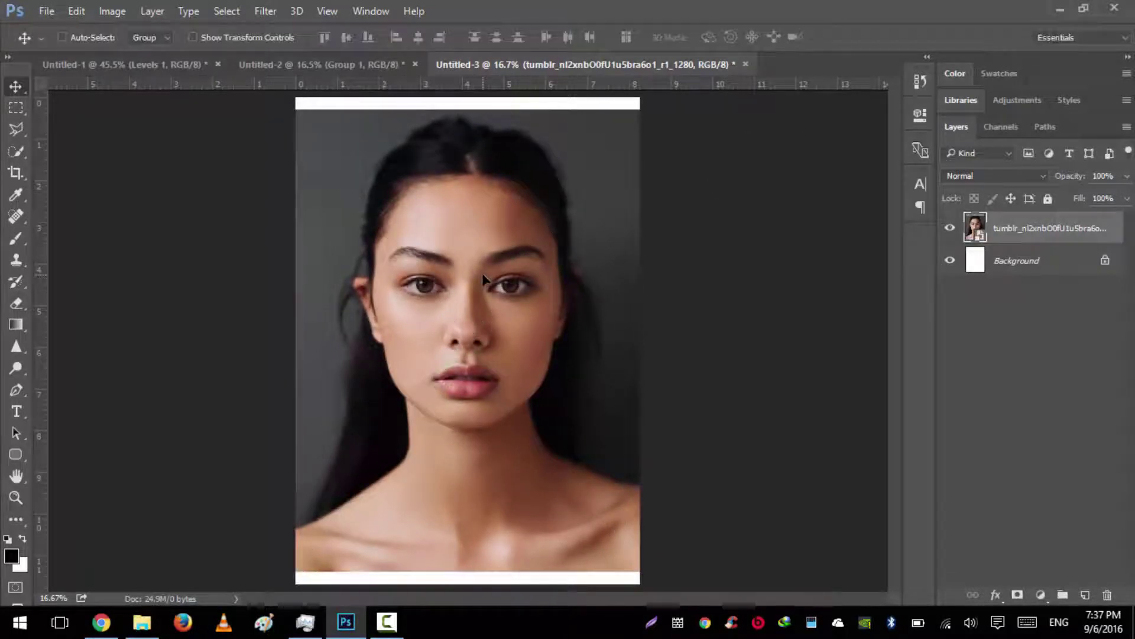
# Step: Open the Dry Brush filter on the portrait layer with brush size 10 and set the brush detail to 5
pyautogui.click(276, 8)
pyautogui.click(291, 77)
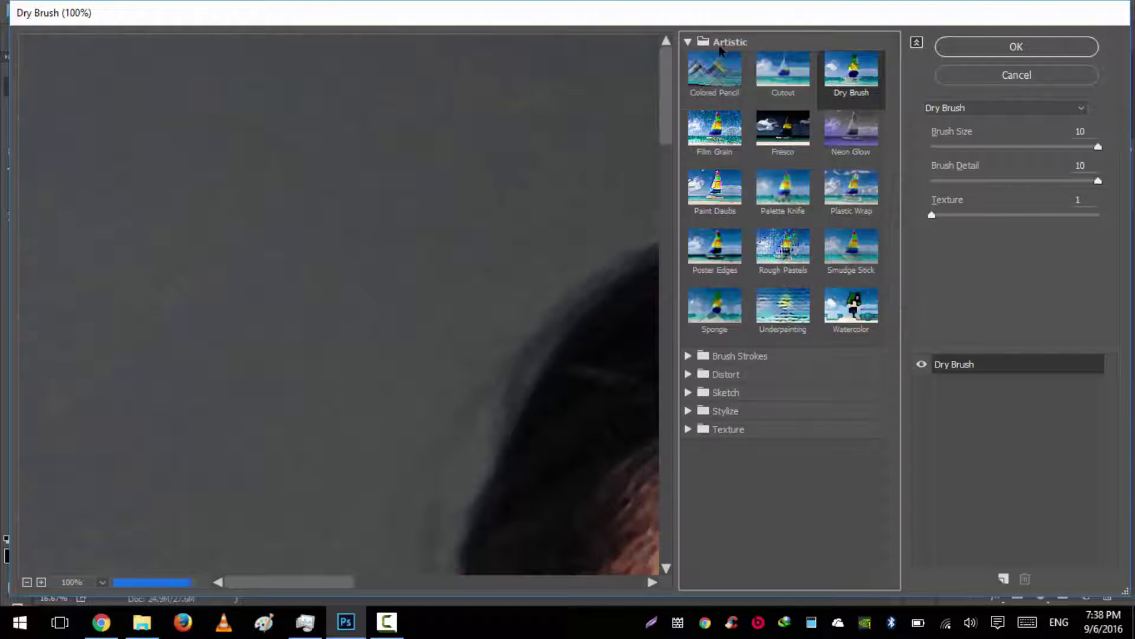
pyautogui.hotkey('ctrl', '-')
pyautogui.click(26, 582)
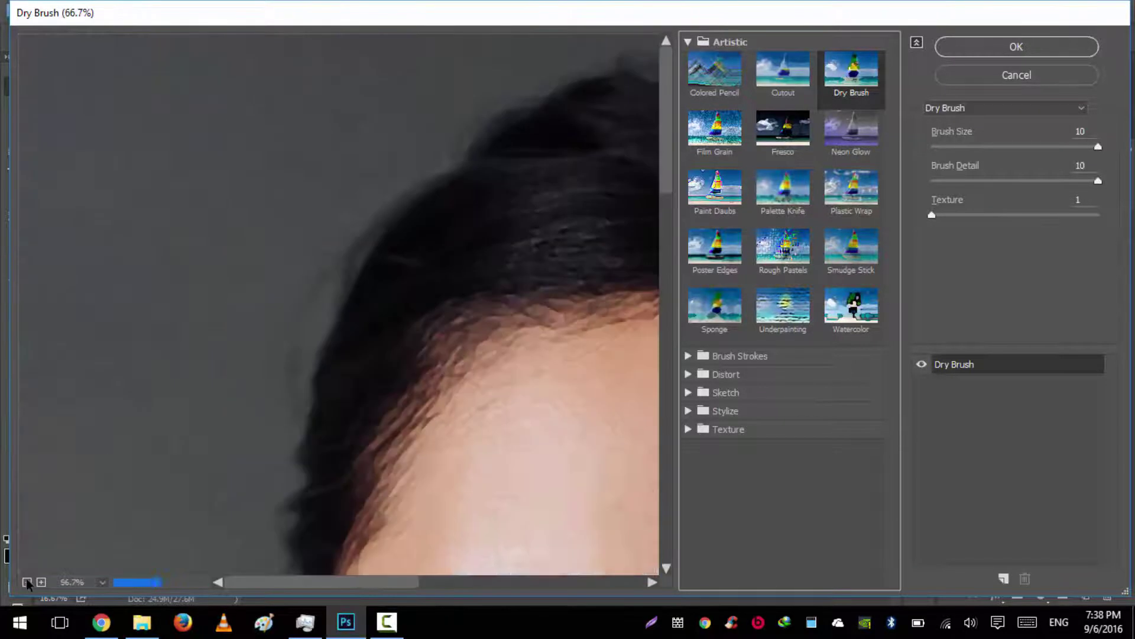
pyautogui.click(26, 582)
pyautogui.click(26, 582)
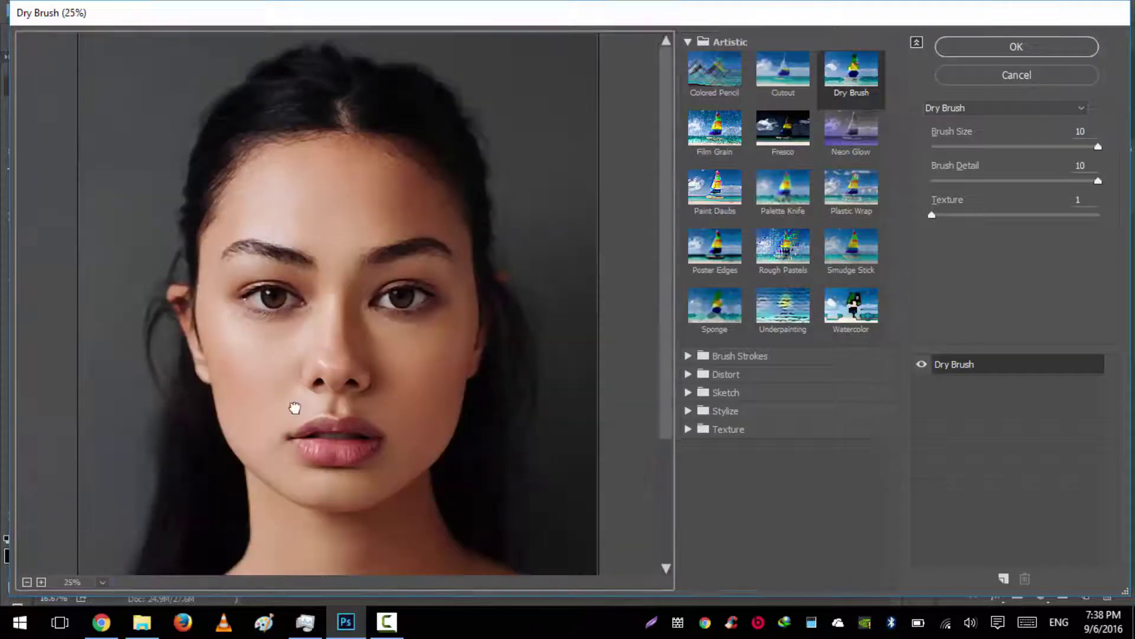
pyautogui.moveTo(1096, 181); pyautogui.dragTo(1078, 185)
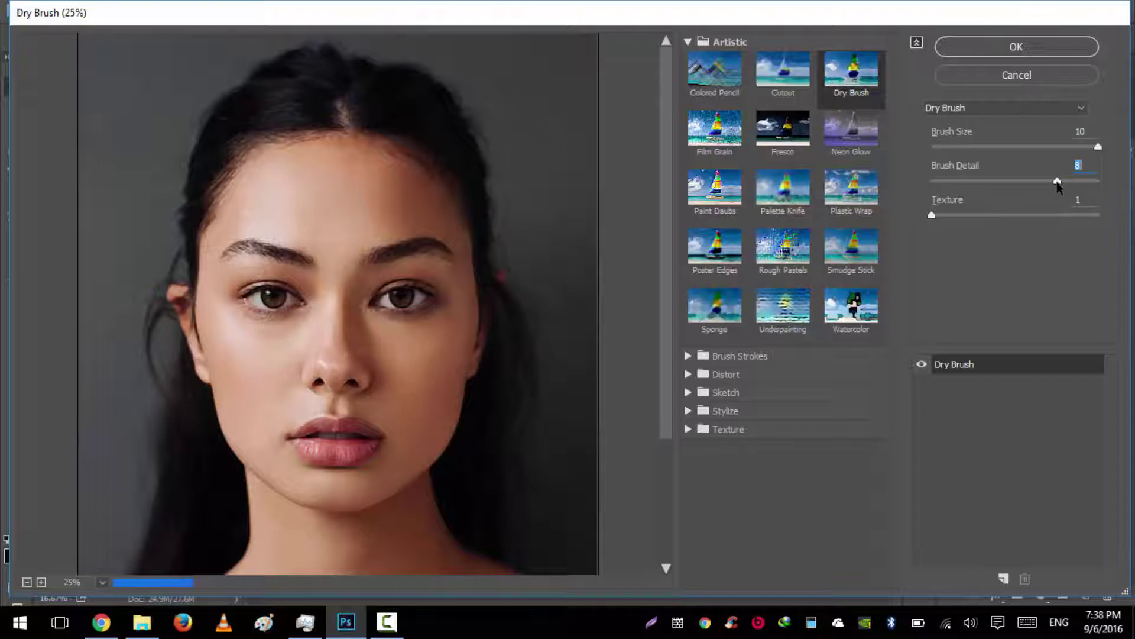
pyautogui.click(1042, 183)
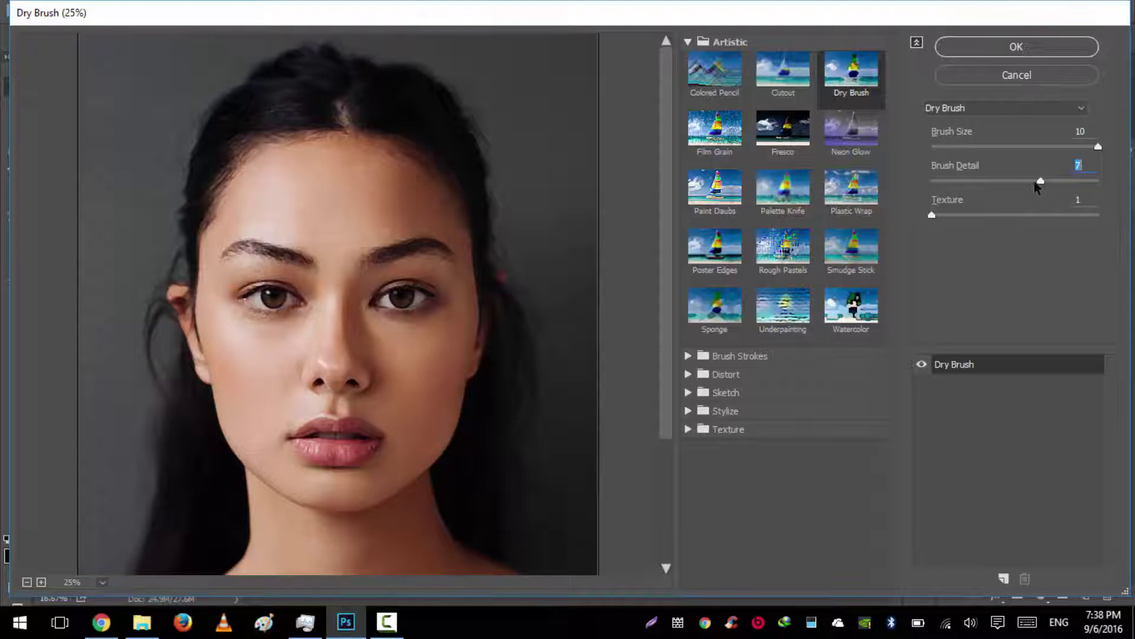
pyautogui.click(1020, 181)
# Step: Set the Dry Brush texture to 1, apply the filter, and collapse the layer's smart filter list
pyautogui.click(959, 215)
pyautogui.click(997, 215)
pyautogui.click(963, 215)
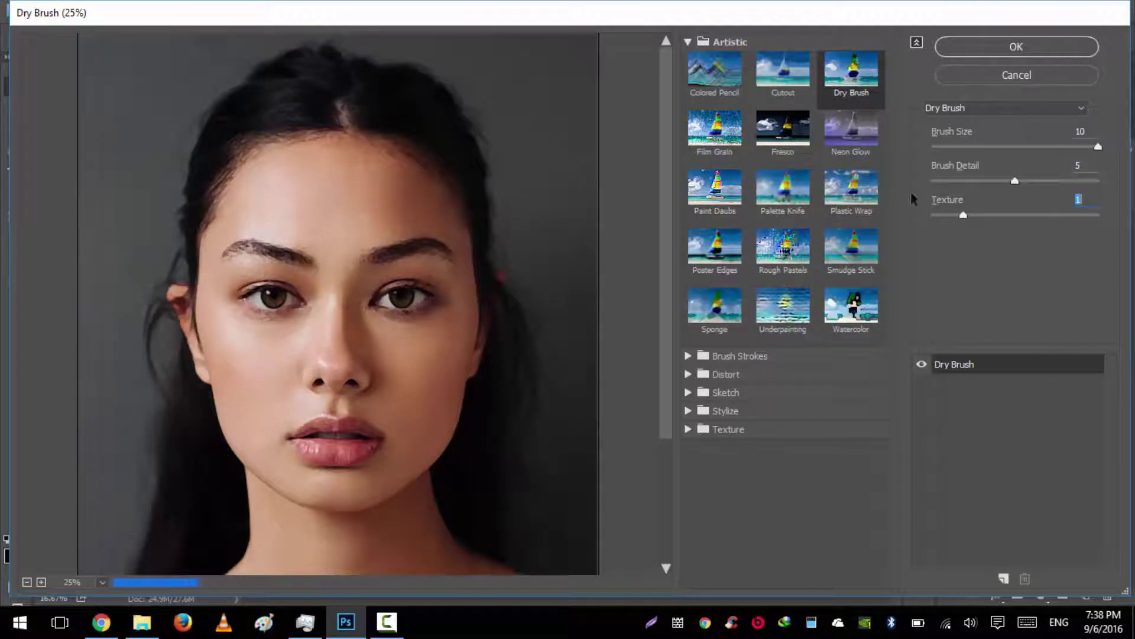
pyautogui.click(1012, 47)
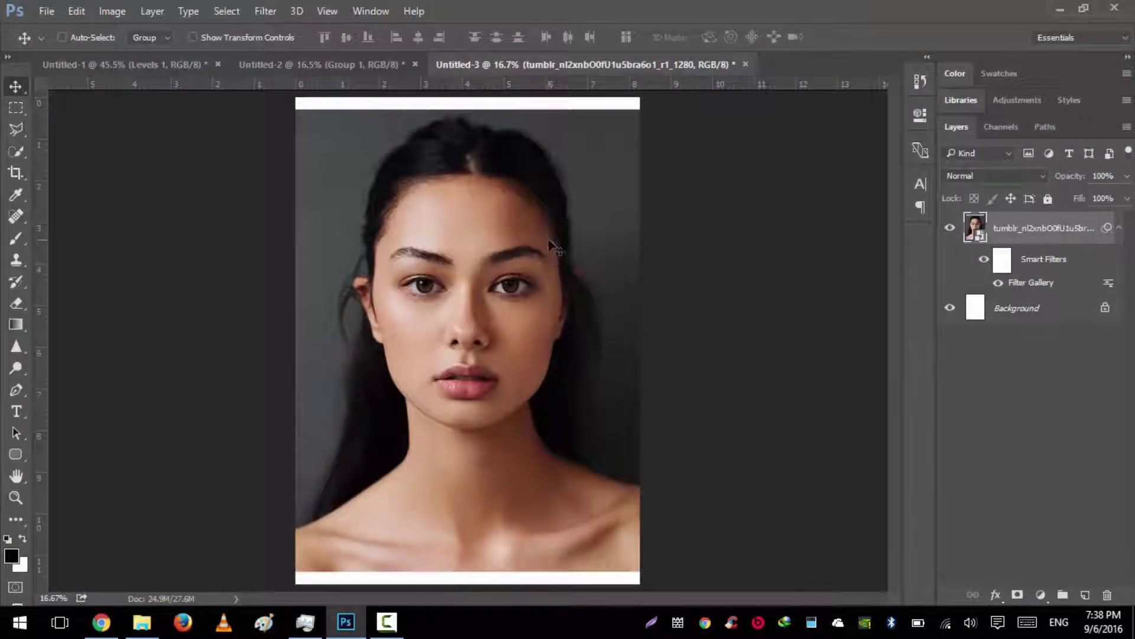
pyautogui.click(1119, 227)
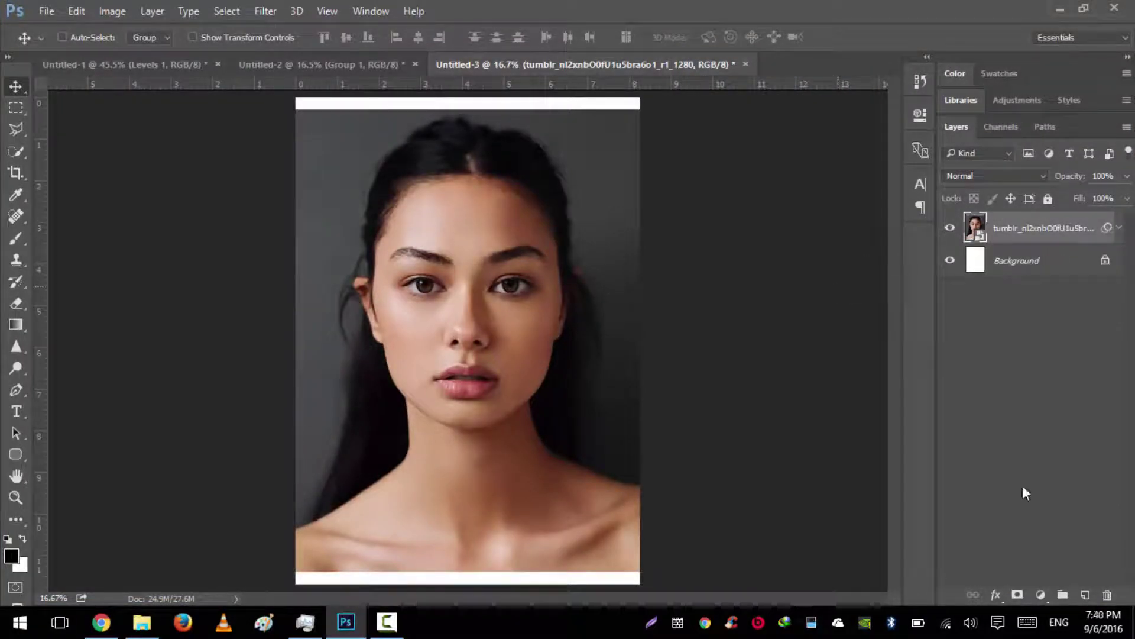
# Step: Copy the entire portrait canvas and add a new group with a white layer mask above the portrait layer
pyautogui.hotkey('ctrl', 'a')
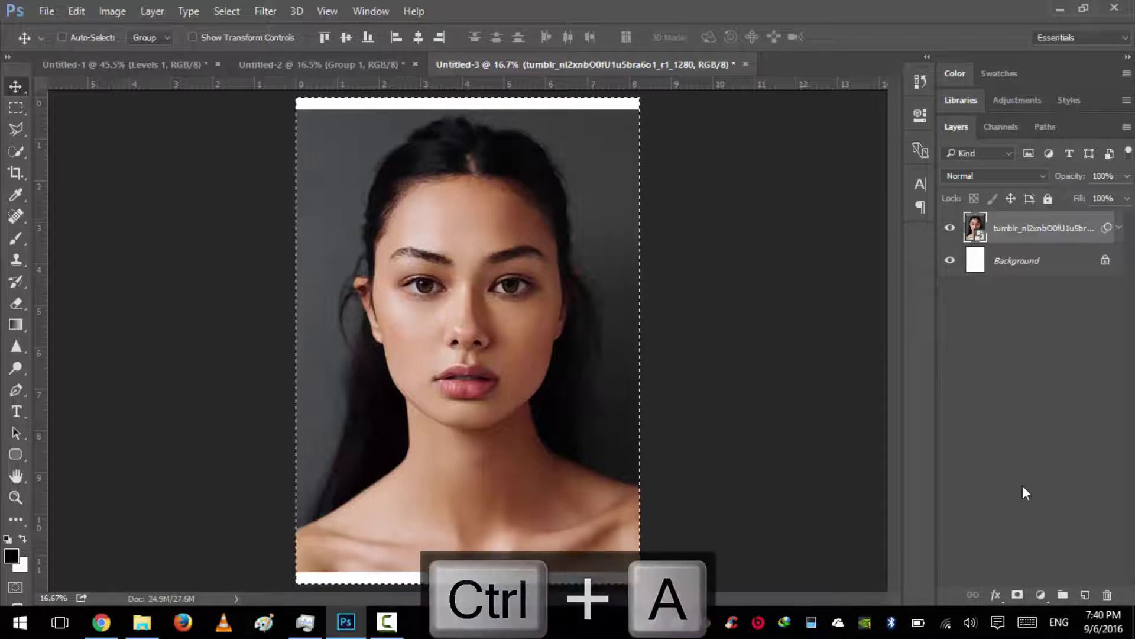
pyautogui.hotkey('ctrl', 'c')
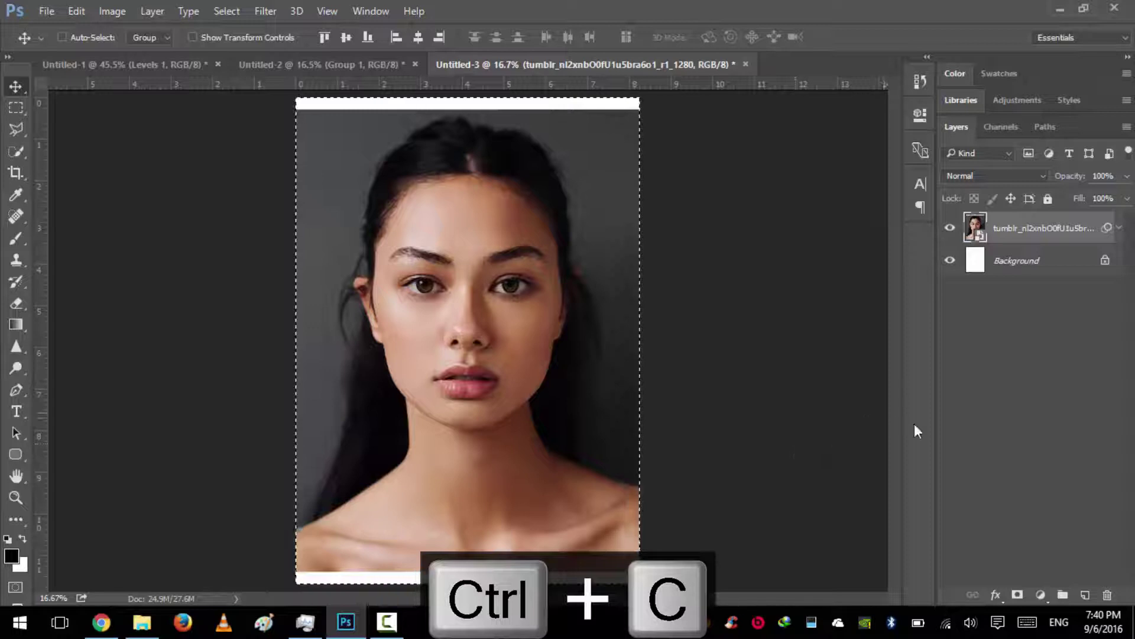
pyautogui.click(1062, 595)
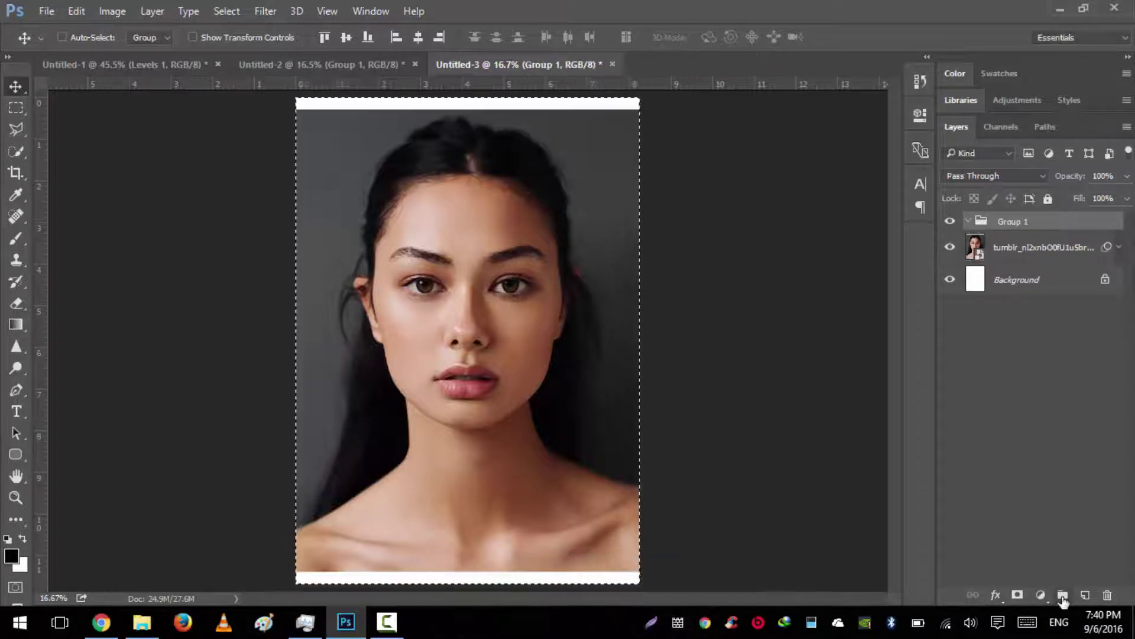
pyautogui.click(1017, 596)
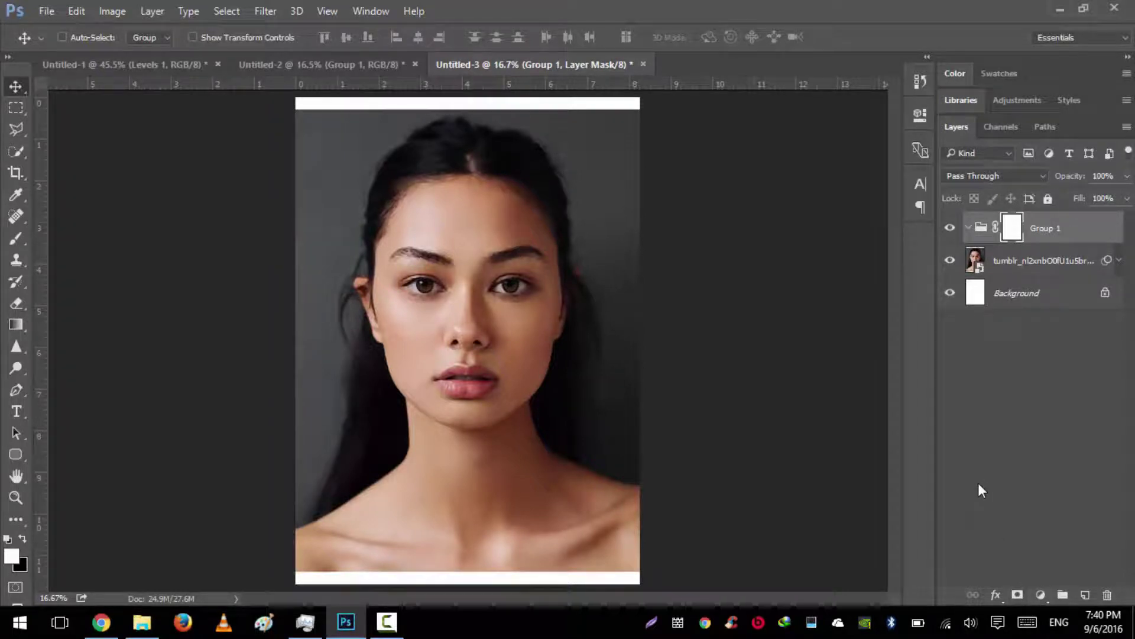
# Step: Paste the copied portrait into the mask of Group 1 and clear the selection
pyautogui.keyDown('alt'); pyautogui.click(1015, 233); pyautogui.keyUp('alt')
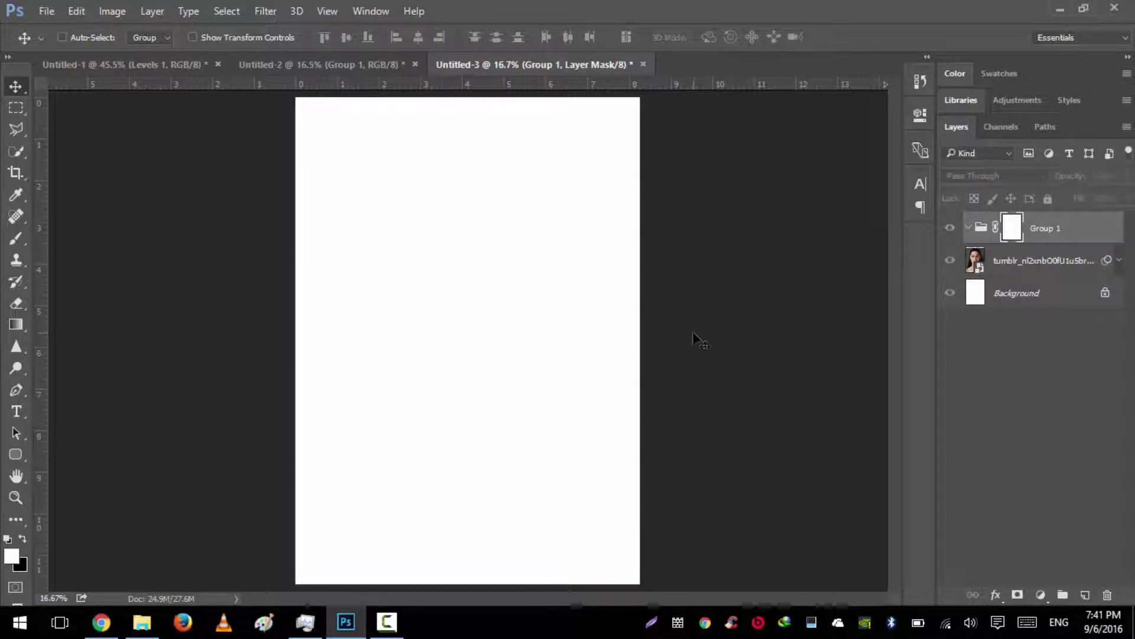
pyautogui.hotkey('ctrl', 'v')
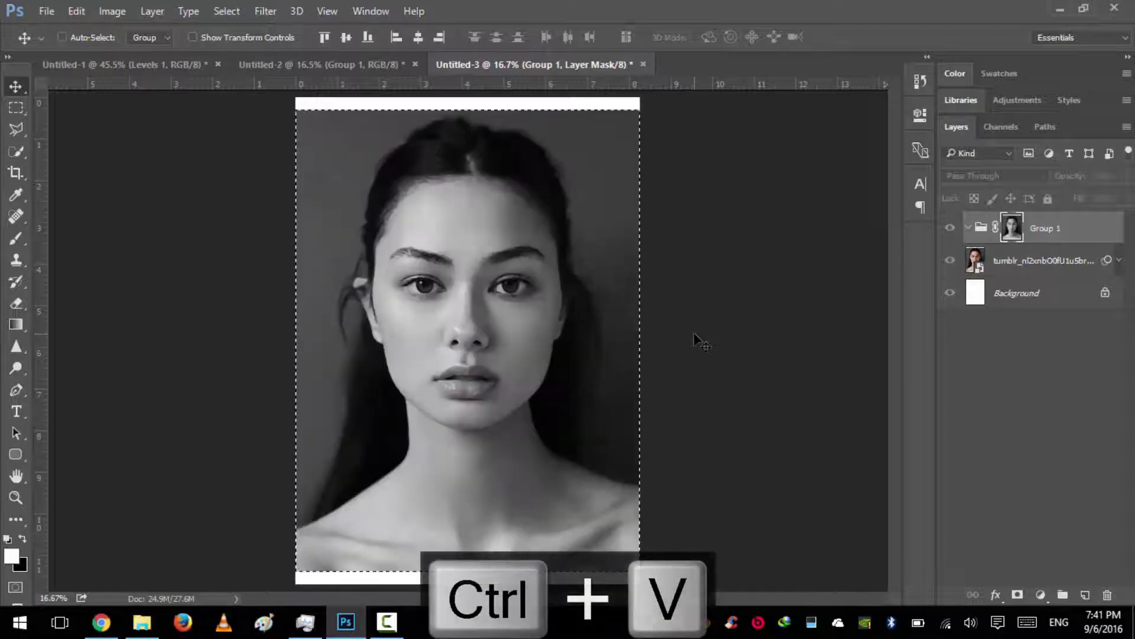
pyautogui.hotkey('ctrl', 'd')
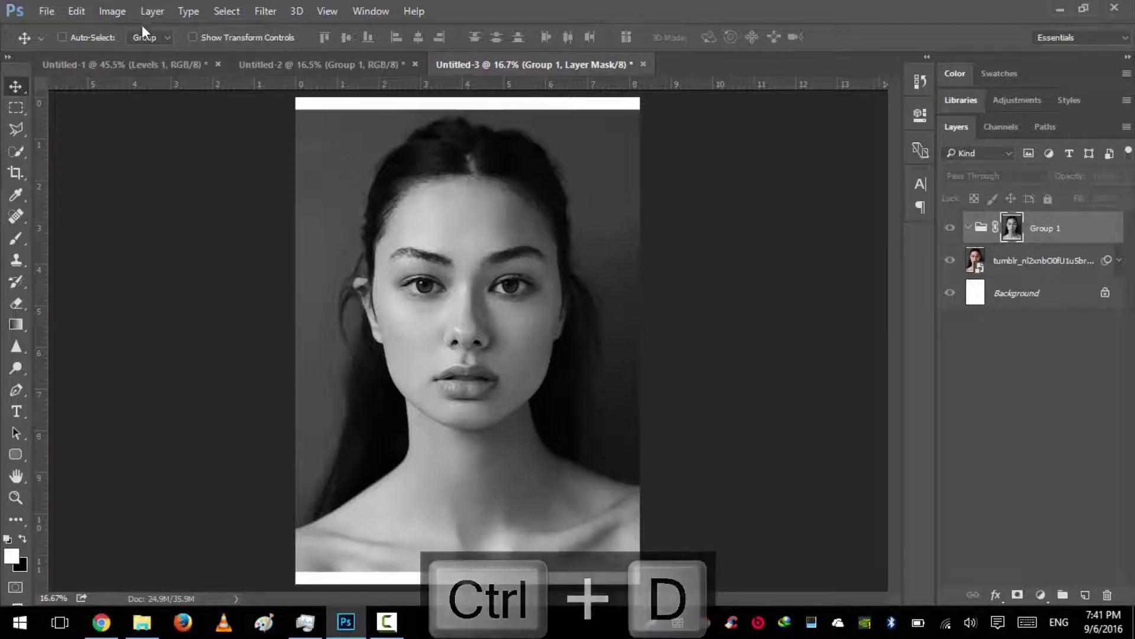
# Step: Raise the group mask's contrast with Curves, moving the black point inward and the white point to input 192
pyautogui.click(125, 12)
pyautogui.moveTo(134, 57)
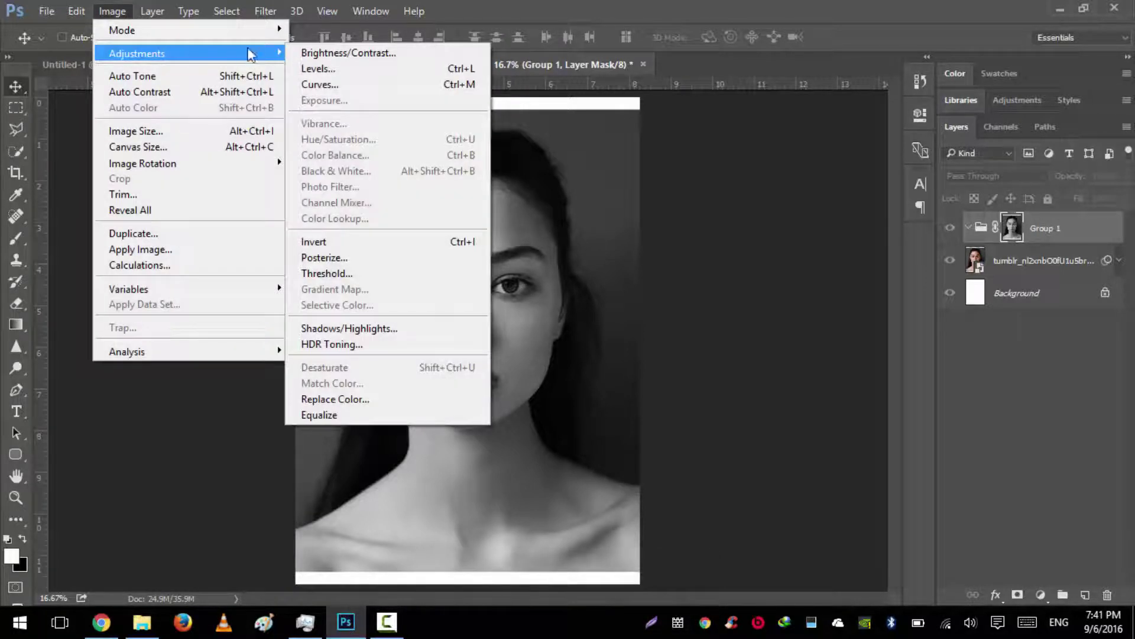
pyautogui.click(329, 84)
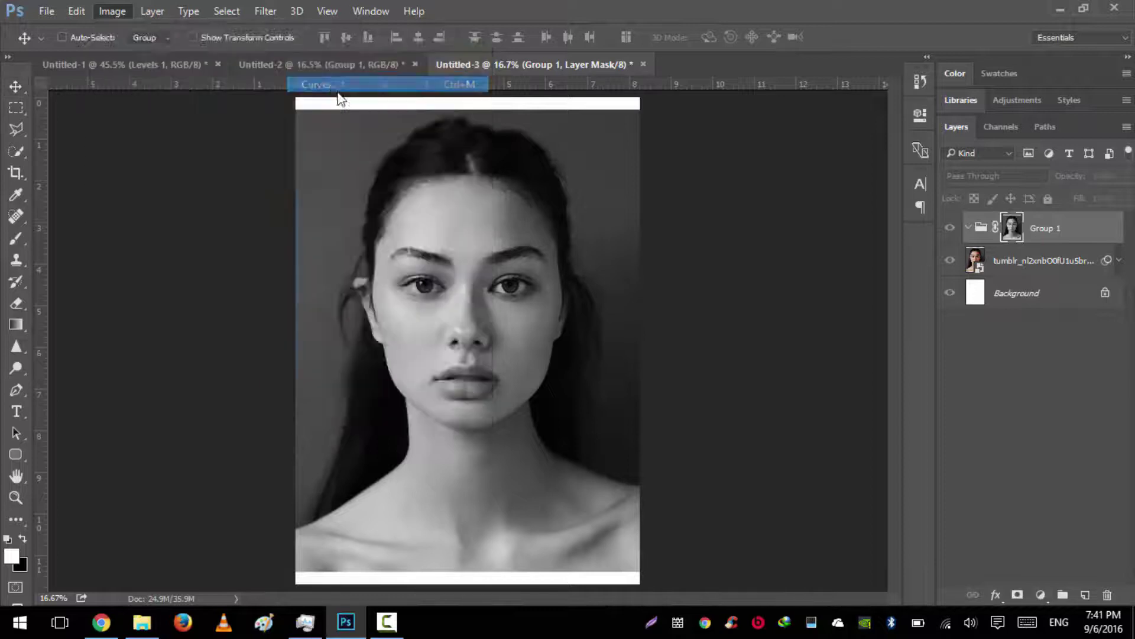
pyautogui.moveTo(442, 91); pyautogui.dragTo(732, 22)
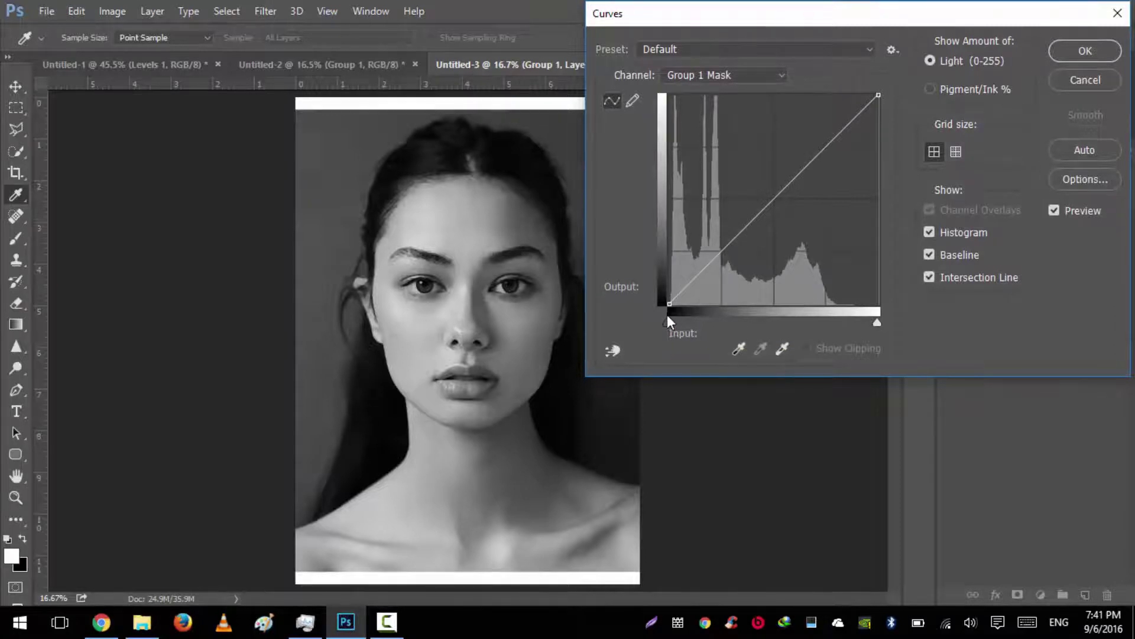
pyautogui.moveTo(668, 324); pyautogui.dragTo(713, 323)
pyautogui.moveTo(877, 323); pyautogui.dragTo(833, 333)
pyautogui.moveTo(712, 327); pyautogui.dragTo(706, 324)
pyautogui.moveTo(832, 325)
pyautogui.mouseDown()
pyautogui.moveTo(847, 329)
pyautogui.moveTo(825, 339)
pyautogui.mouseUp()
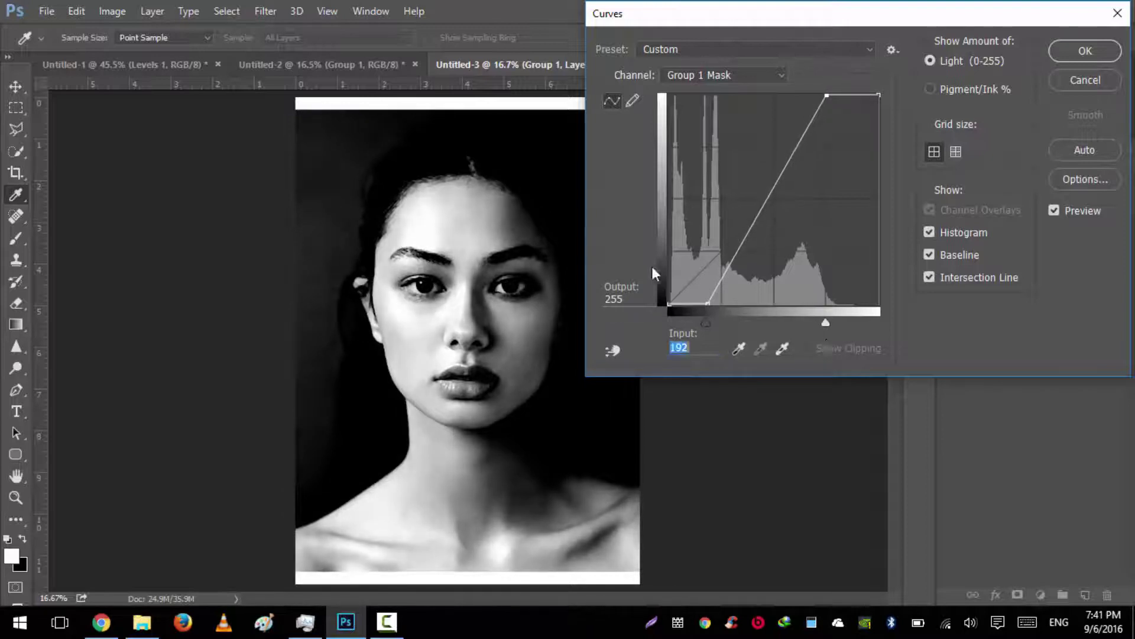
# Step: Refine the mask curve to black input 45 and white input 202, and apply it
pyautogui.click(704, 324)
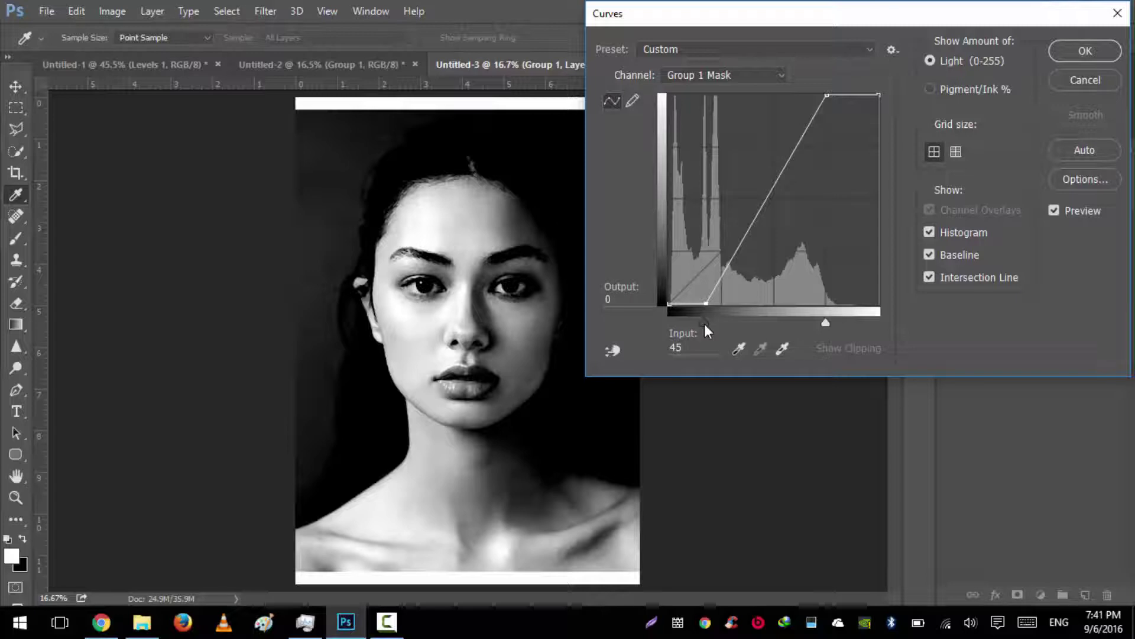
pyautogui.moveTo(824, 325); pyautogui.dragTo(823, 324)
pyautogui.write('192')
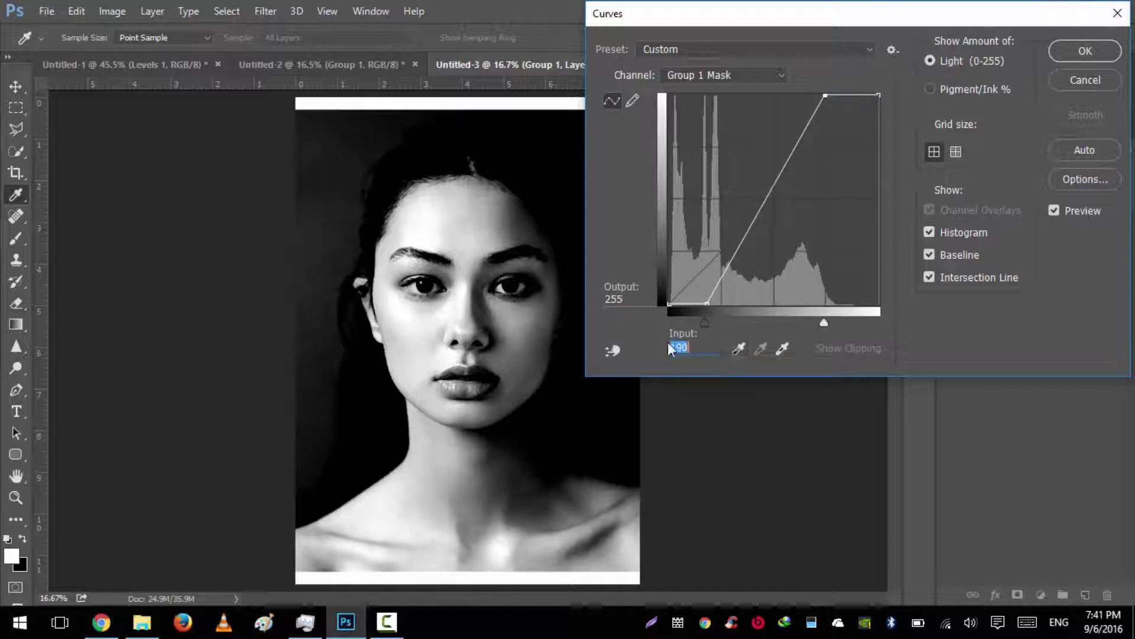
pyautogui.moveTo(826, 321); pyautogui.dragTo(835, 325)
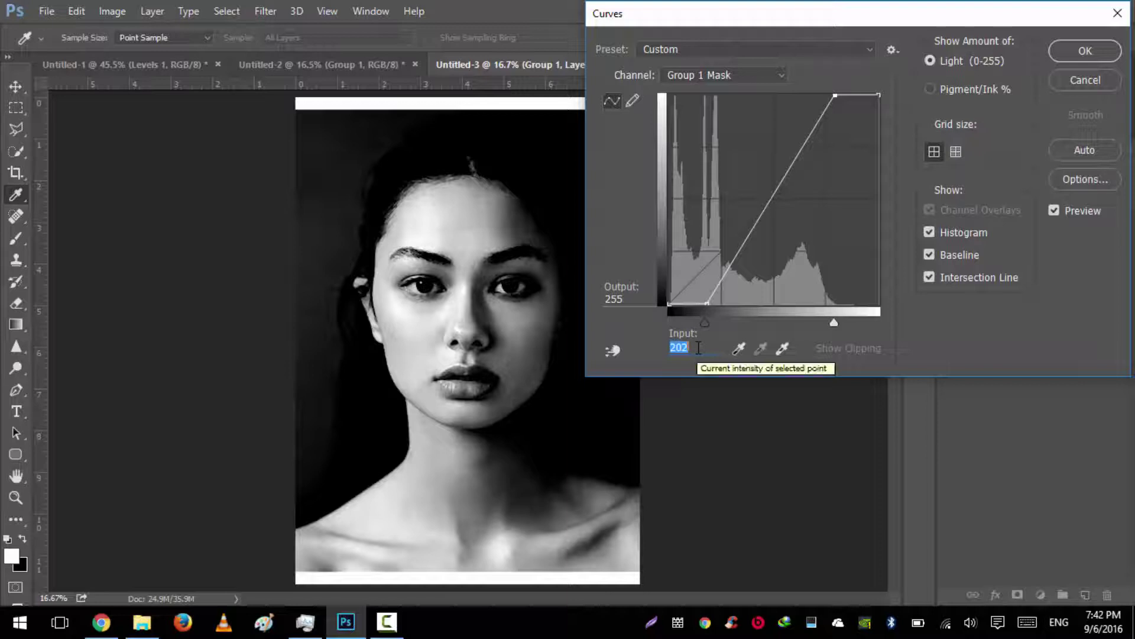
pyautogui.click(1084, 50)
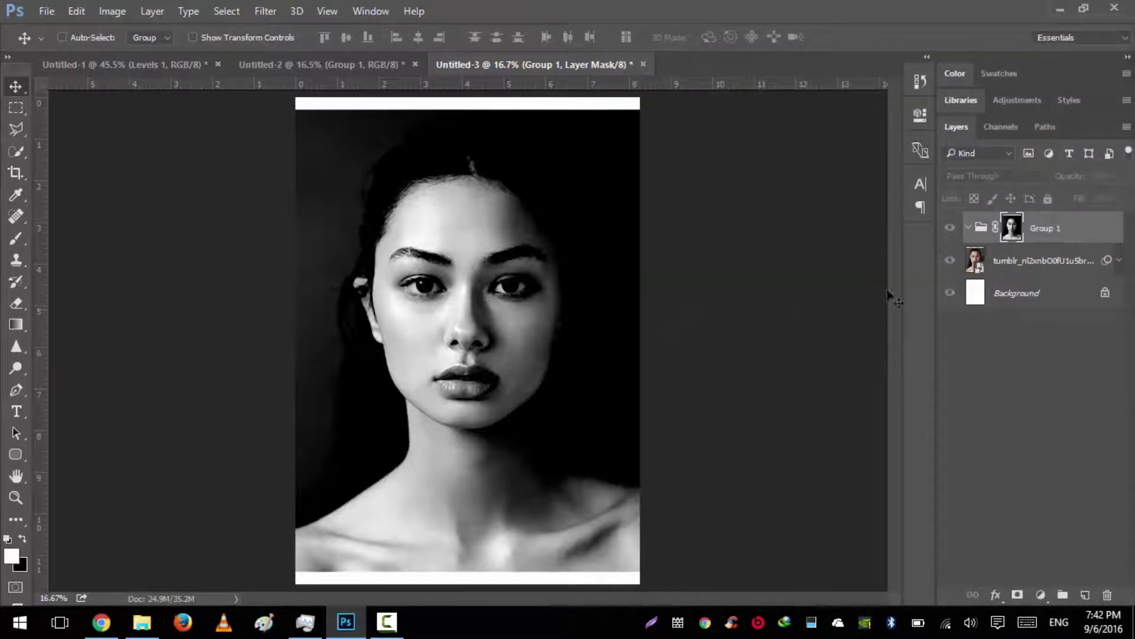
# Step: Leave the mask view of Group 1 and hide the portrait layer
pyautogui.click(980, 230)
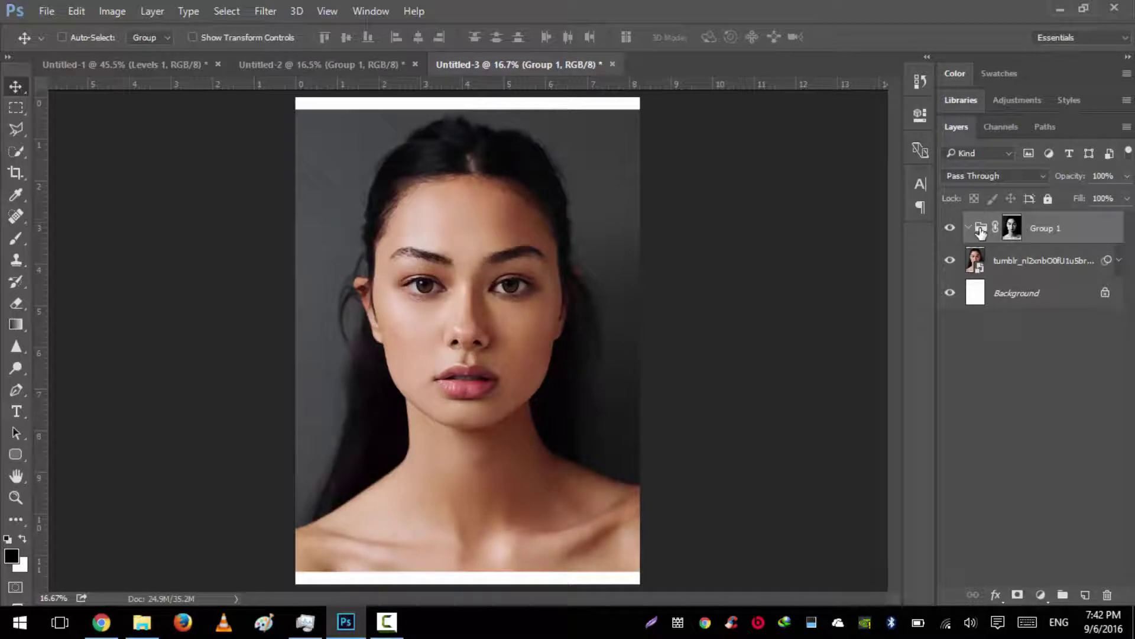
pyautogui.click(950, 261)
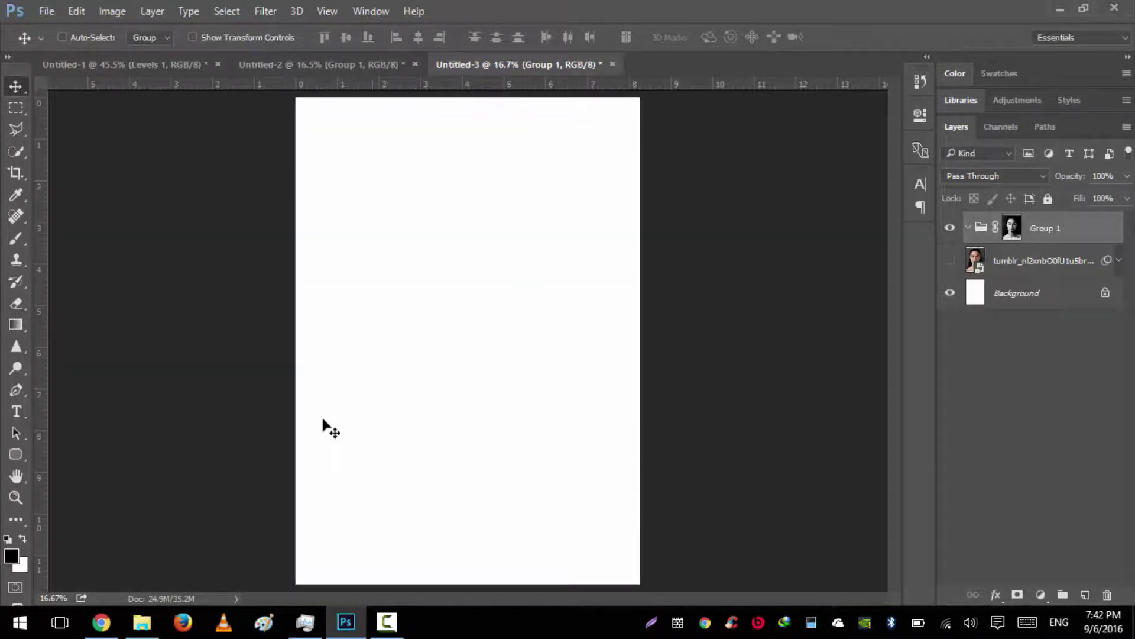
# Step: Place ink_smudge_01_by_loadus.jpg enlarged at the page centre and move its layer into Group 1
pyautogui.click(142, 622)
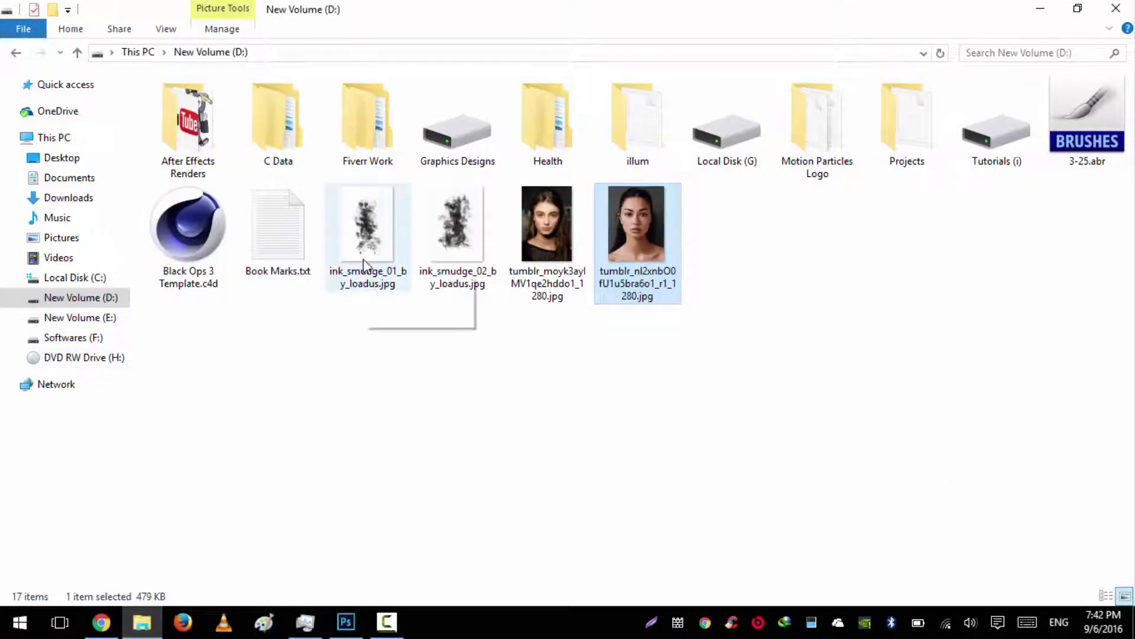
pyautogui.moveTo(364, 263); pyautogui.dragTo(469, 338)
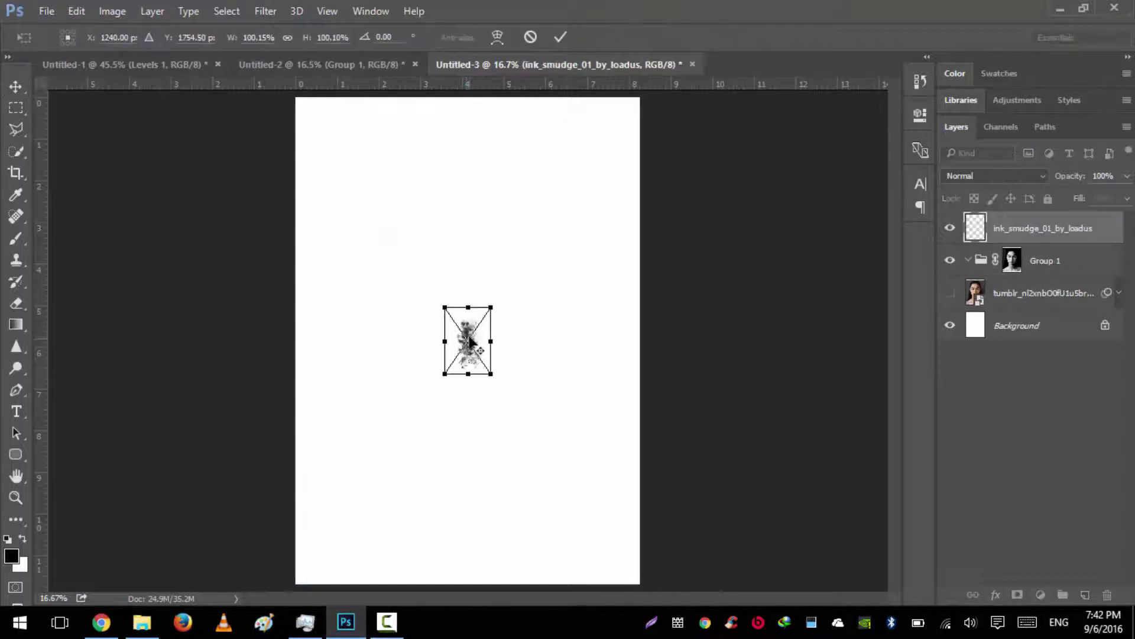
pyautogui.moveTo(493, 300)
pyautogui.mouseDown()
pyautogui.moveTo(591, 215)
pyautogui.moveTo(570, 195)
pyautogui.mouseUp()
pyautogui.press('Return')
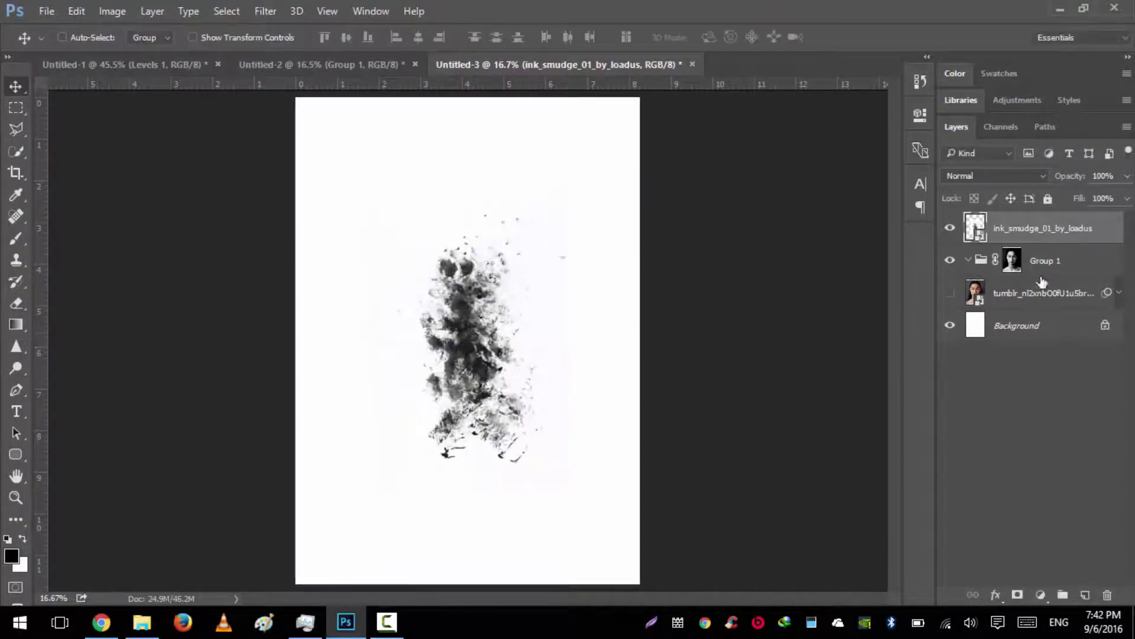
pyautogui.moveTo(1039, 233); pyautogui.dragTo(1032, 261)
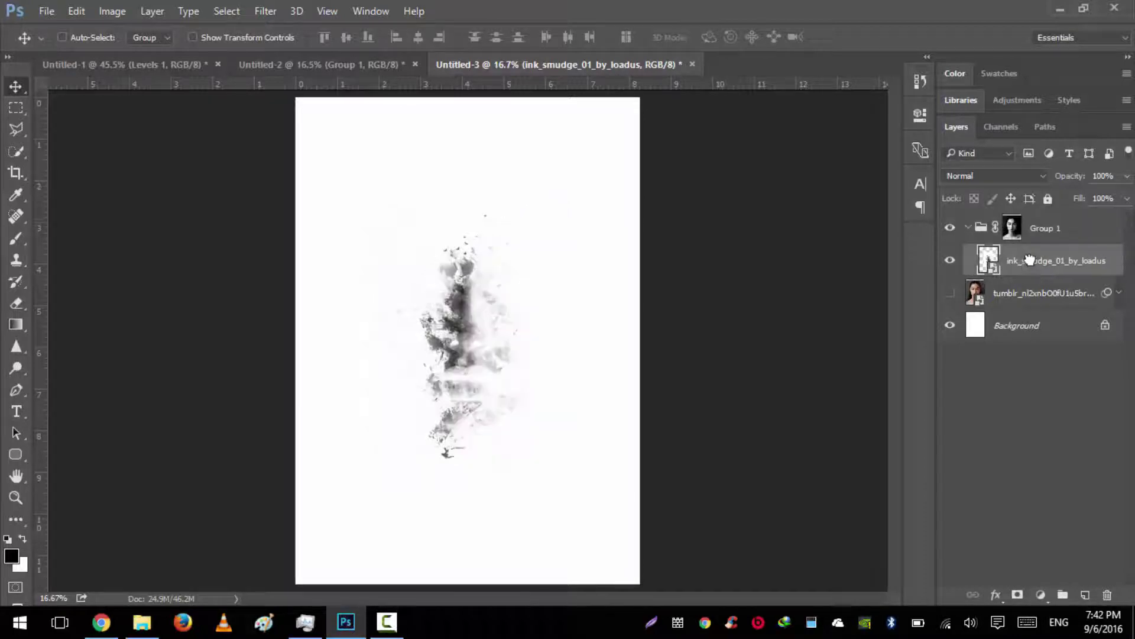
# Step: Move the ink smudge over the face's left eye and invert Group 1's mask, returning to the normal canvas view
pyautogui.moveTo(478, 382)
pyautogui.mouseDown()
pyautogui.moveTo(507, 325)
pyautogui.moveTo(532, 350)
pyautogui.moveTo(452, 366)
pyautogui.moveTo(482, 408)
pyautogui.moveTo(453, 370)
pyautogui.moveTo(468, 285)
pyautogui.moveTo(396, 349)
pyautogui.moveTo(470, 355)
pyautogui.mouseUp()
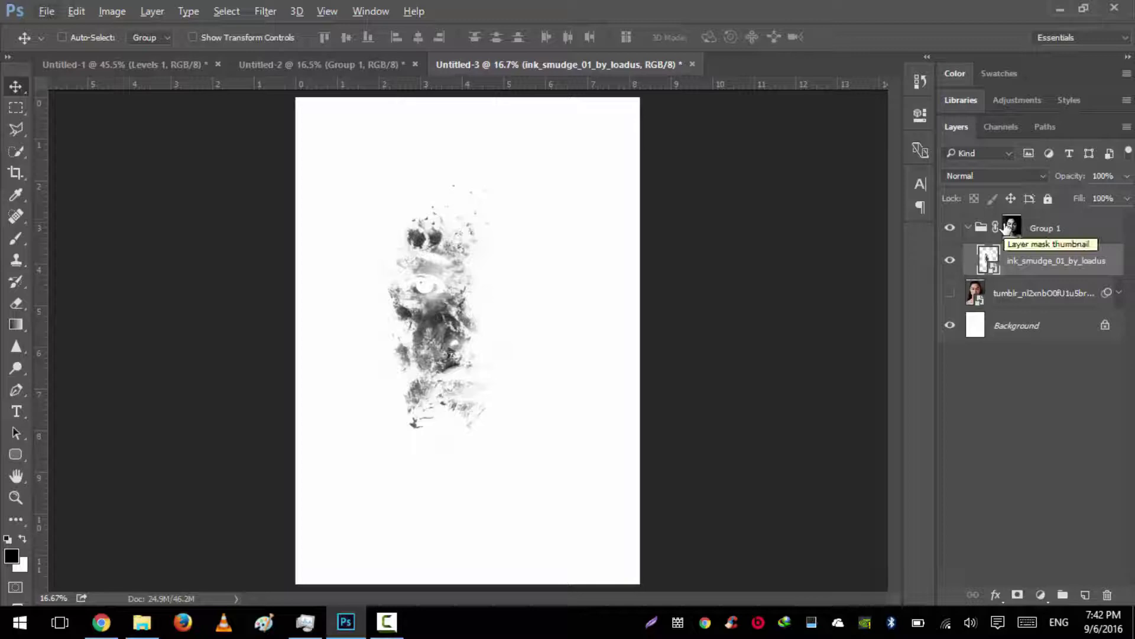
pyautogui.keyDown('alt'); pyautogui.click(1008, 228); pyautogui.keyUp('alt')
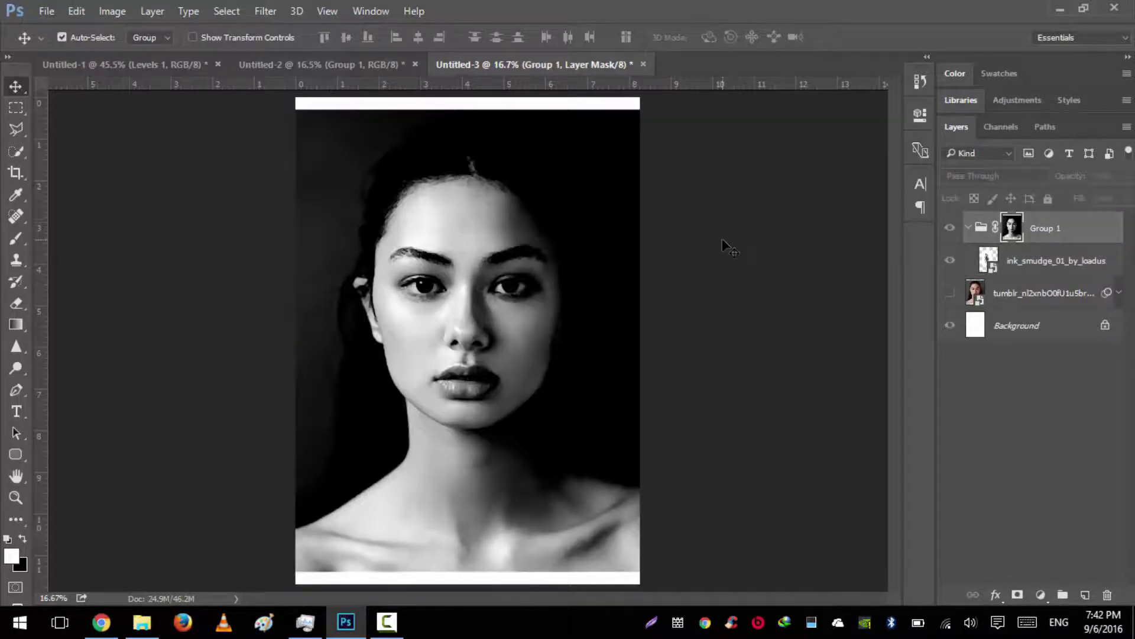
pyautogui.hotkey('ctrl', 'i')
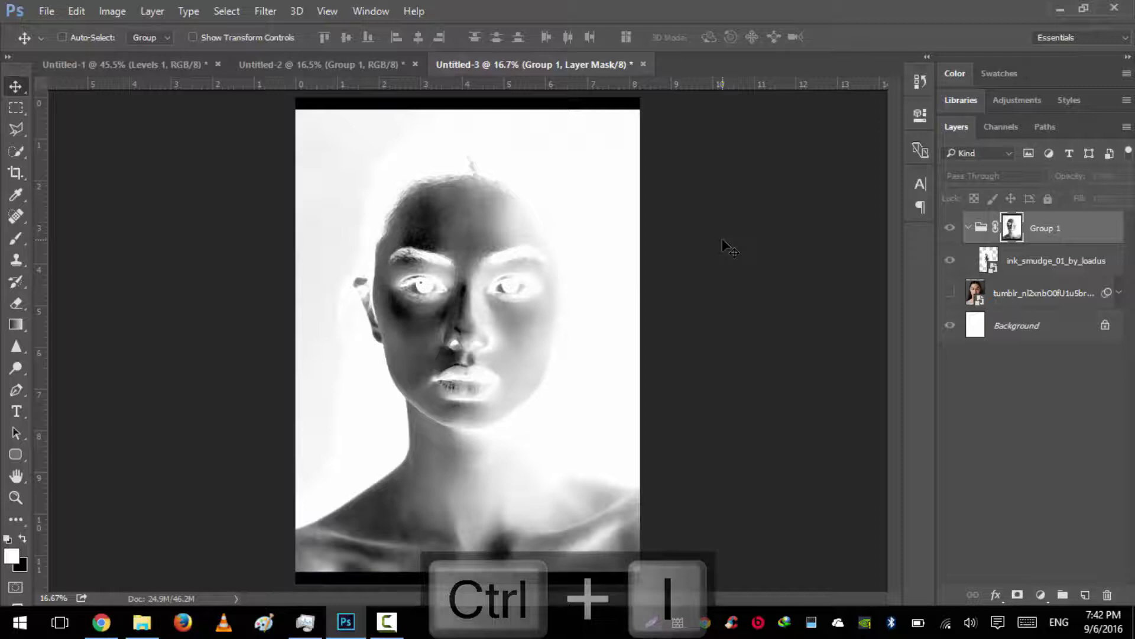
pyautogui.click(983, 228)
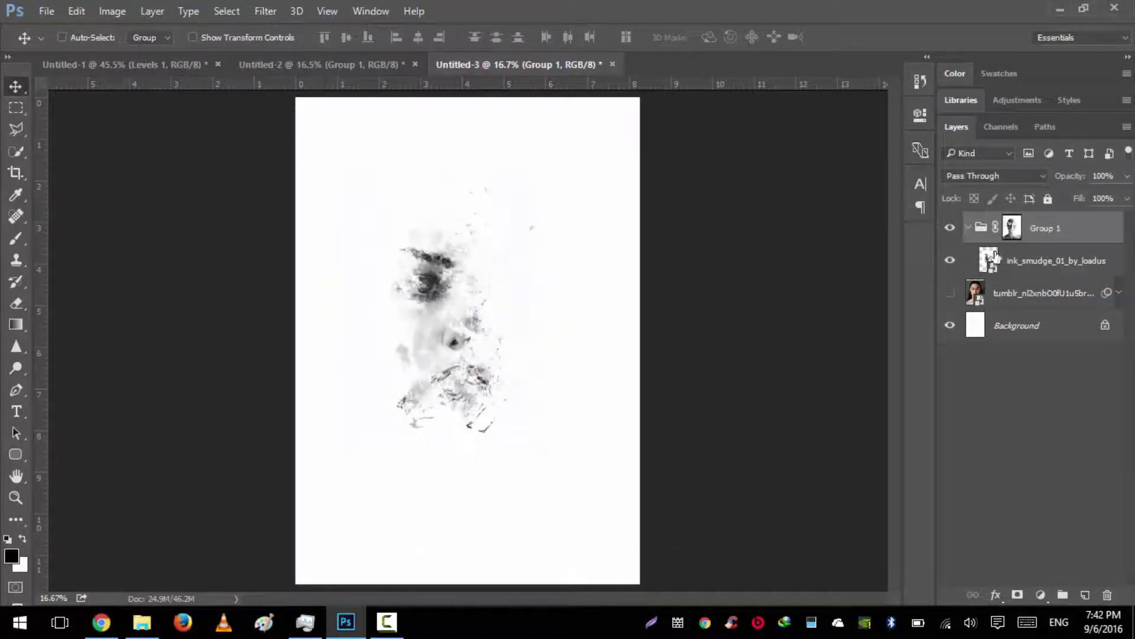
# Step: Reposition and transform ink_smudge_01_by_loadus so it covers the right side of the face
pyautogui.click(1029, 262)
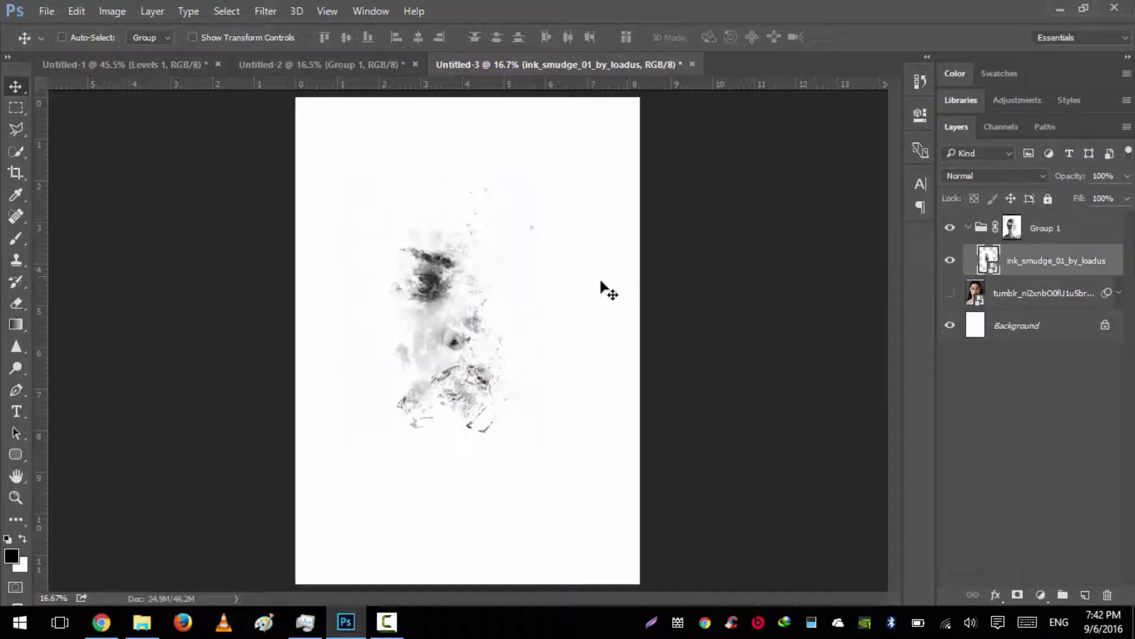
pyautogui.moveTo(466, 353)
pyautogui.mouseDown()
pyautogui.moveTo(561, 346)
pyautogui.moveTo(554, 354)
pyautogui.mouseUp()
pyautogui.hotkey('ctrl', 't')
pyautogui.moveTo(623, 180); pyautogui.dragTo(567, 178)
pyautogui.rightClick(506, 332)
pyautogui.click(595, 586)
pyautogui.moveTo(538, 279); pyautogui.dragTo(556, 243)
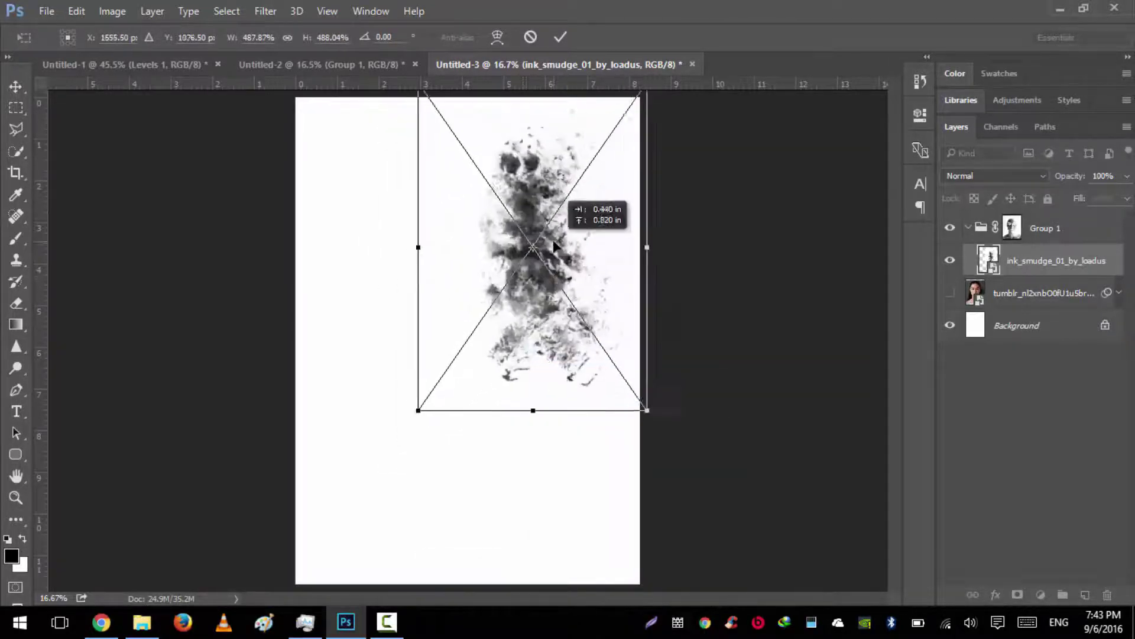
pyautogui.press('Return')
pyautogui.moveTo(538, 286)
pyautogui.mouseDown()
pyautogui.moveTo(529, 268)
pyautogui.moveTo(547, 293)
pyautogui.mouseUp()
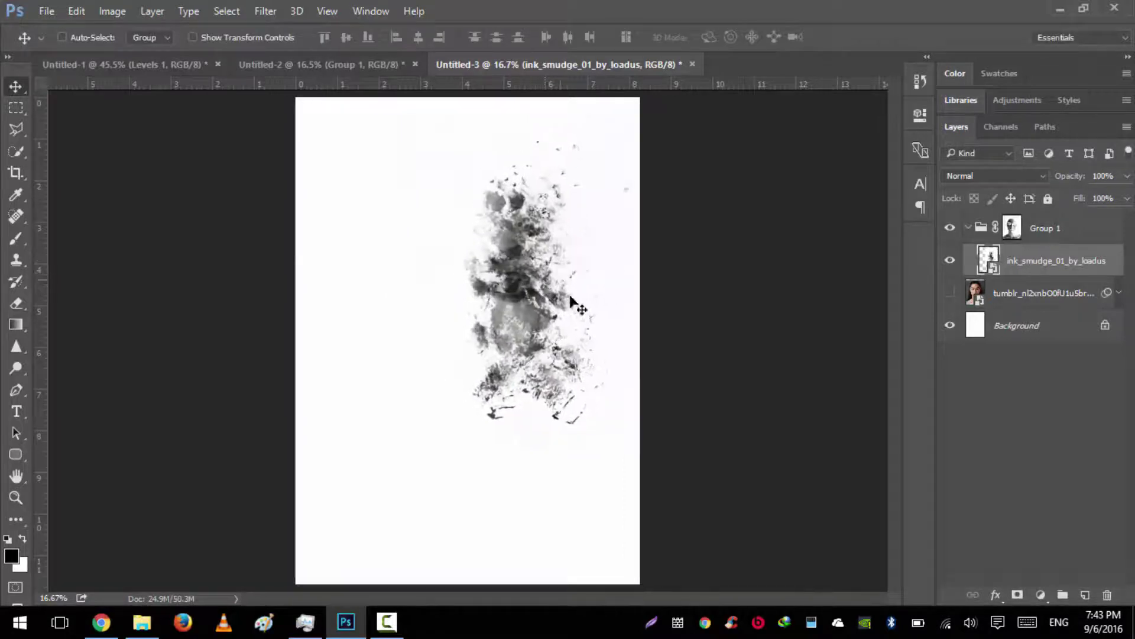
# Step: Place ink_smudge_02_by_loadus inside Group 1 and enlarge it to about 581% over the left side of the face
pyautogui.click(152, 624)
pyautogui.moveTo(455, 230); pyautogui.dragTo(438, 325)
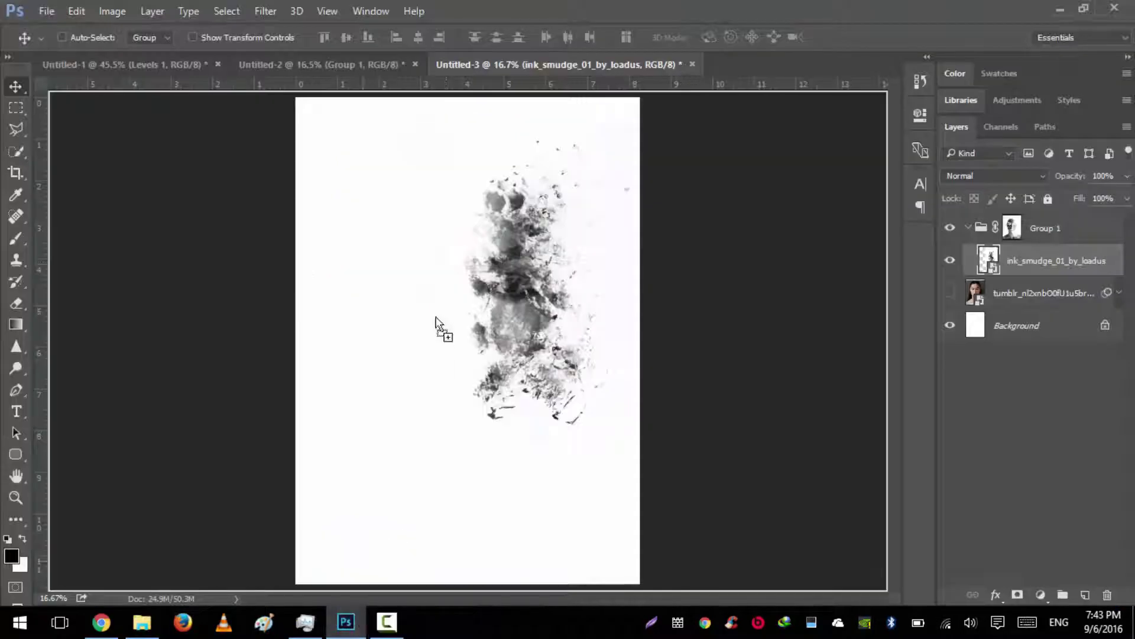
pyautogui.moveTo(562, 204); pyautogui.dragTo(465, 349)
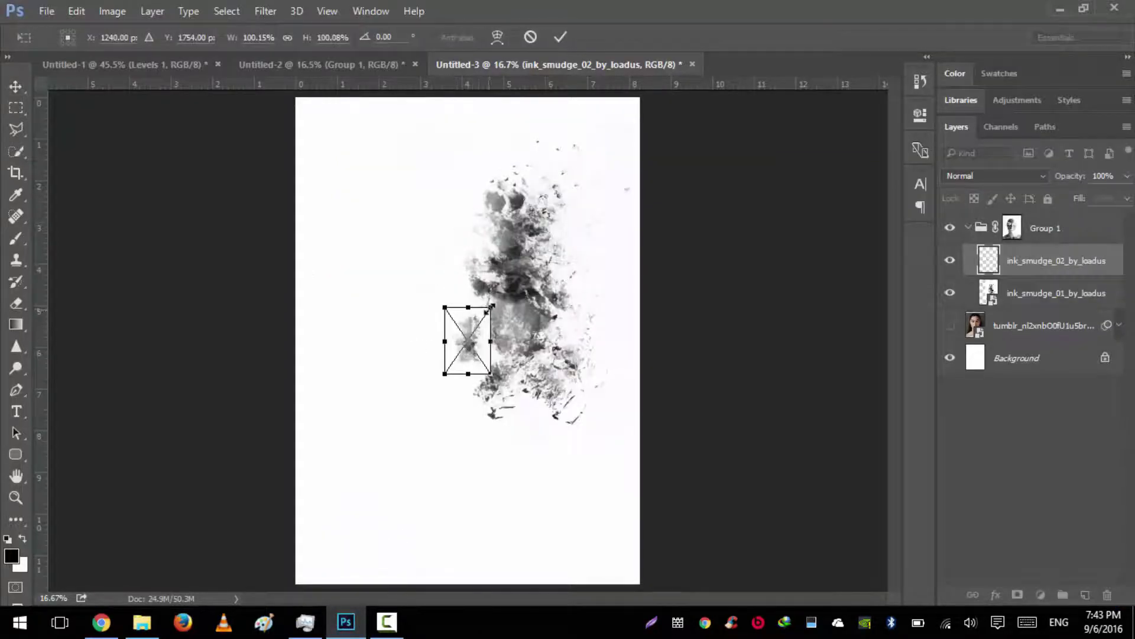
pyautogui.moveTo(494, 306); pyautogui.dragTo(698, 213)
pyautogui.moveTo(475, 334)
pyautogui.mouseDown()
pyautogui.moveTo(461, 267)
pyautogui.moveTo(468, 299)
pyautogui.moveTo(488, 285)
pyautogui.mouseUp()
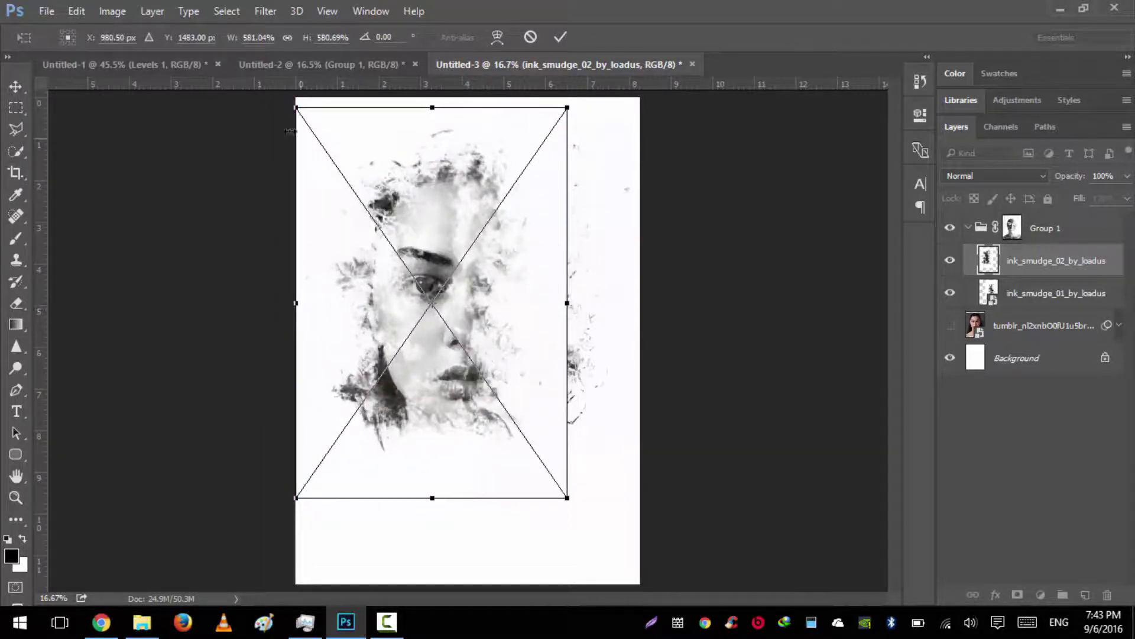
# Step: Shrink and reorient ink_smudge_02_by_loadus, then commit it over the left eye and forehead
pyautogui.moveTo(290, 130); pyautogui.dragTo(332, 178)
pyautogui.rightClick(406, 239)
pyautogui.click(438, 487)
pyautogui.moveTo(455, 338); pyautogui.dragTo(454, 324)
pyautogui.rightClick(454, 325)
pyautogui.click(503, 555)
pyautogui.moveTo(439, 373); pyautogui.dragTo(418, 337)
pyautogui.press('Return')
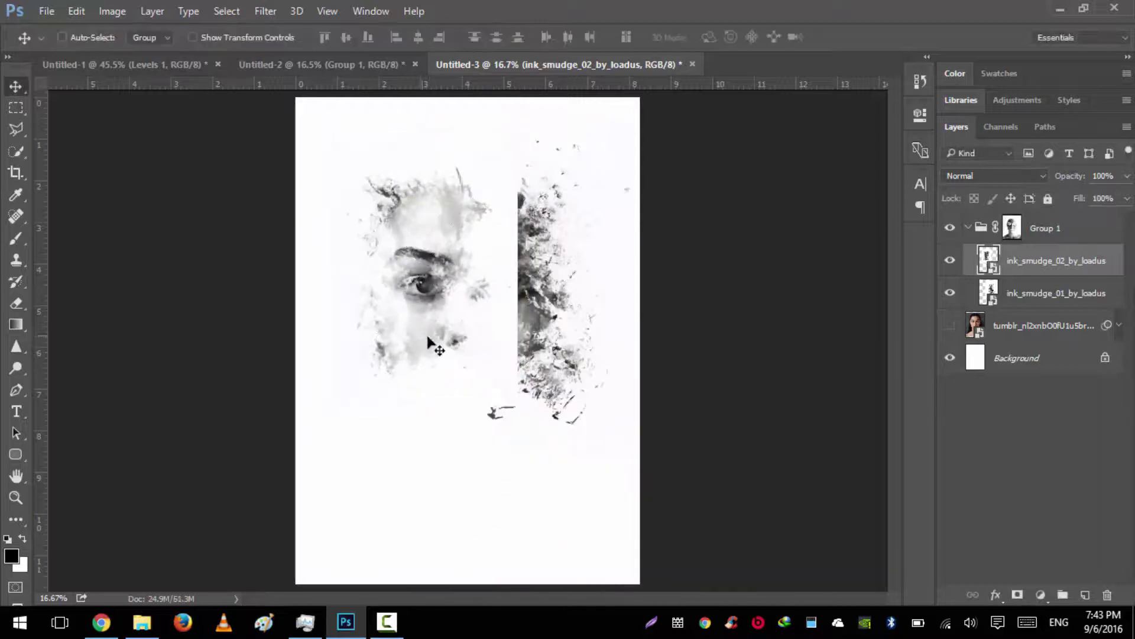
# Step: Set the blend mode of both ink smudge layers to Multiply
pyautogui.click(967, 175)
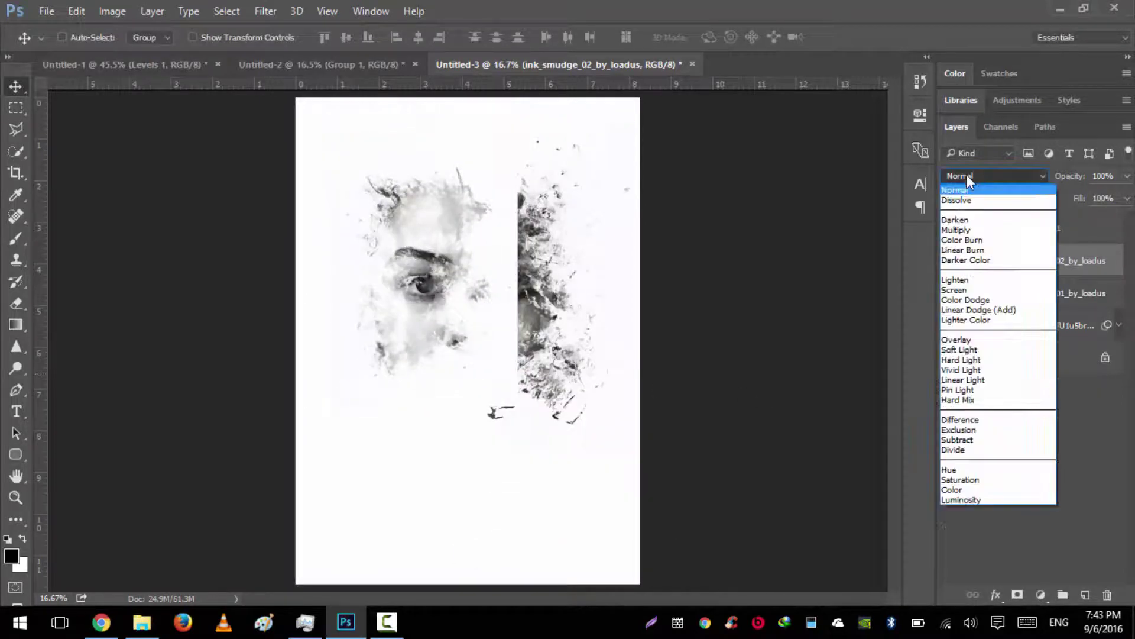
pyautogui.click(977, 230)
pyautogui.click(1010, 296)
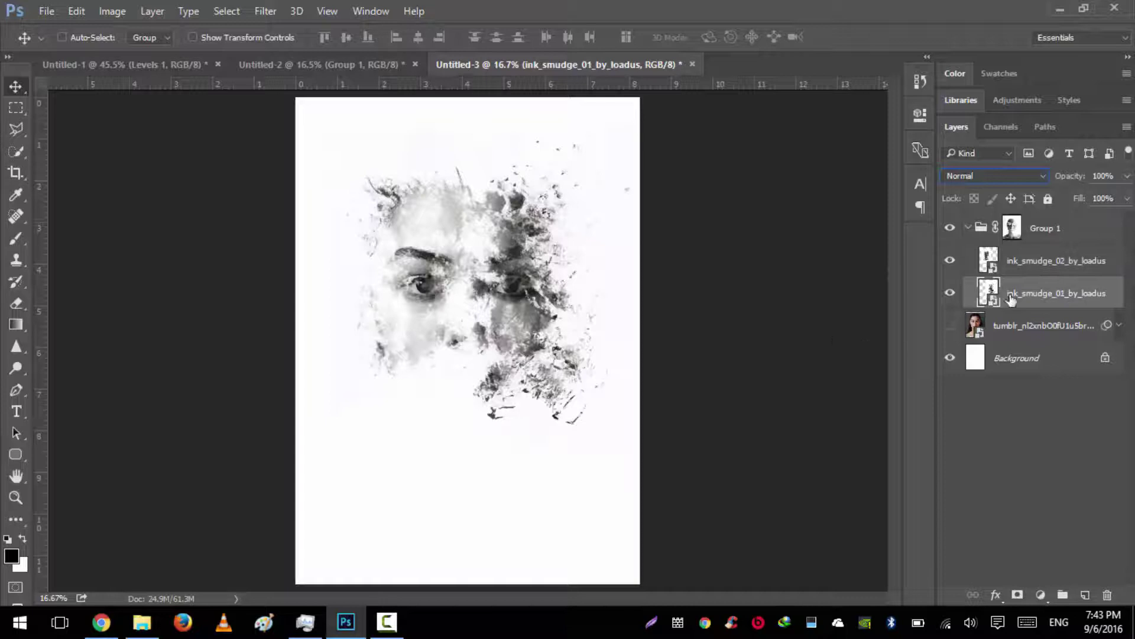
pyautogui.click(994, 180)
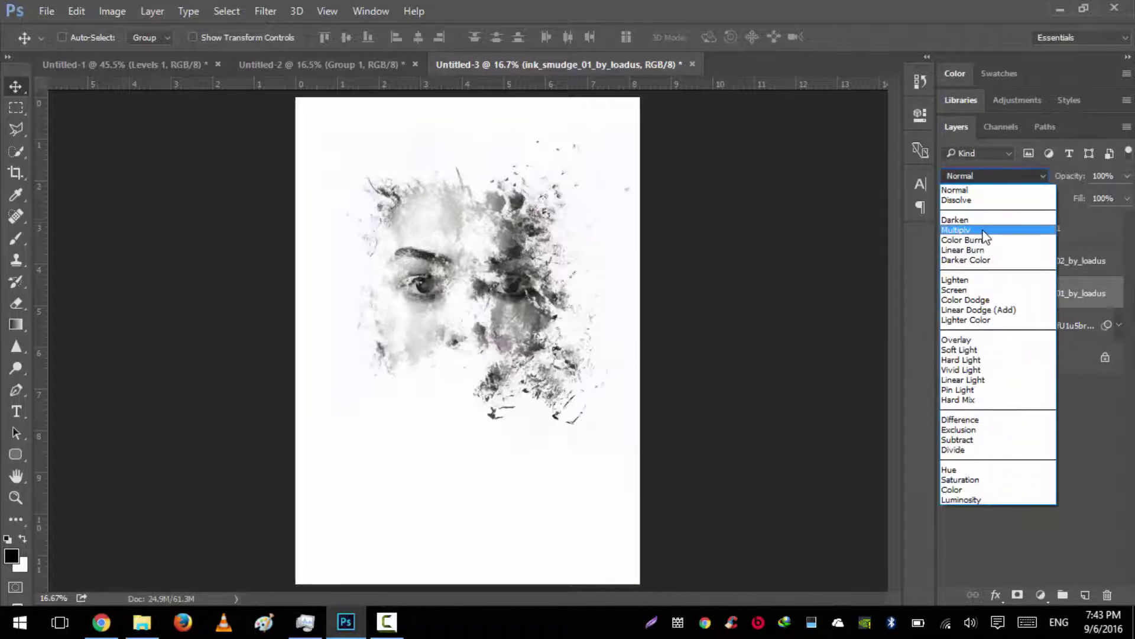
pyautogui.click(985, 232)
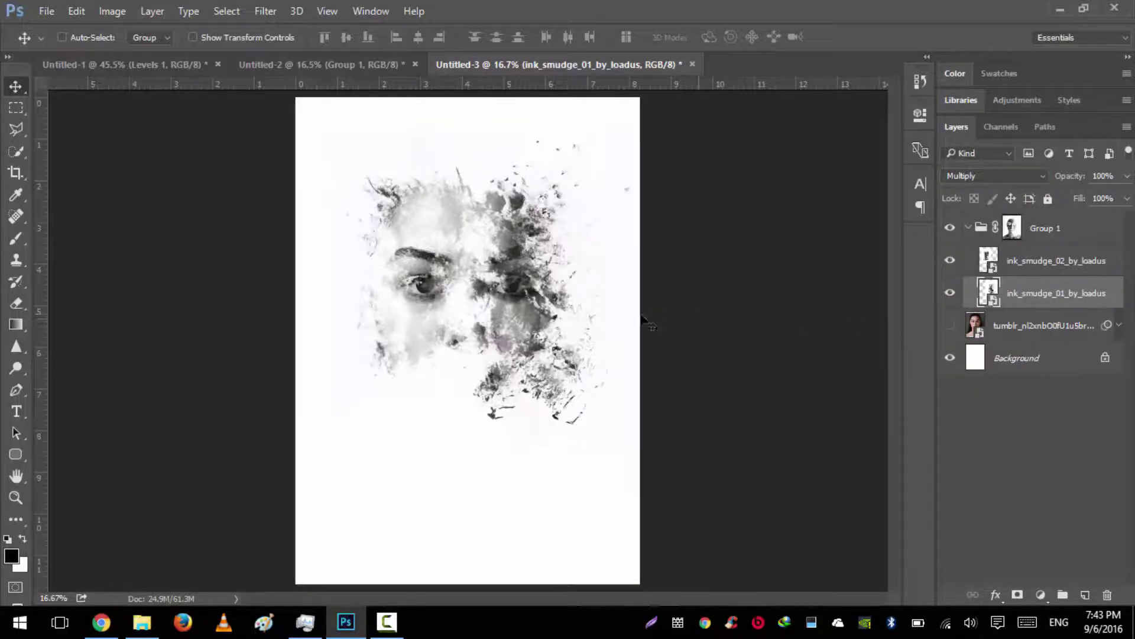
# Step: Shift the smudges together and duplicate ink_smudge_02_by_loadus to cover the lower left cheek and mouth
pyautogui.moveTo(418, 336); pyautogui.dragTo(515, 337)
pyautogui.moveTo(373, 295)
pyautogui.mouseDown()
pyautogui.moveTo(421, 325)
pyautogui.moveTo(419, 302)
pyautogui.moveTo(443, 328)
pyautogui.moveTo(440, 356)
pyautogui.mouseUp()
pyautogui.hotkey('ctrl', 'j')
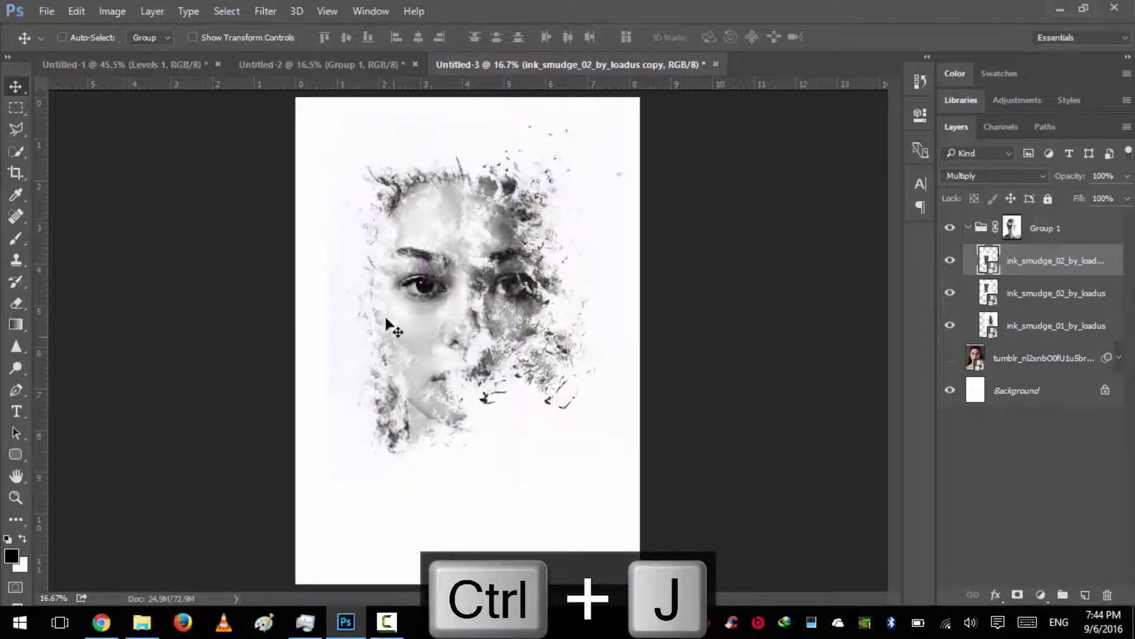
# Step: Rotate the ink_smudge_02 copies around the face, covering the left ear, the chin and the forehead above the right eye
pyautogui.hotkey('ctrl', 't')
pyautogui.moveTo(485, 503); pyautogui.dragTo(257, 300)
pyautogui.moveTo(427, 438)
pyautogui.mouseDown()
pyautogui.moveTo(467, 284)
pyautogui.moveTo(455, 254)
pyautogui.moveTo(486, 248)
pyautogui.mouseUp()
pyautogui.press('Return')
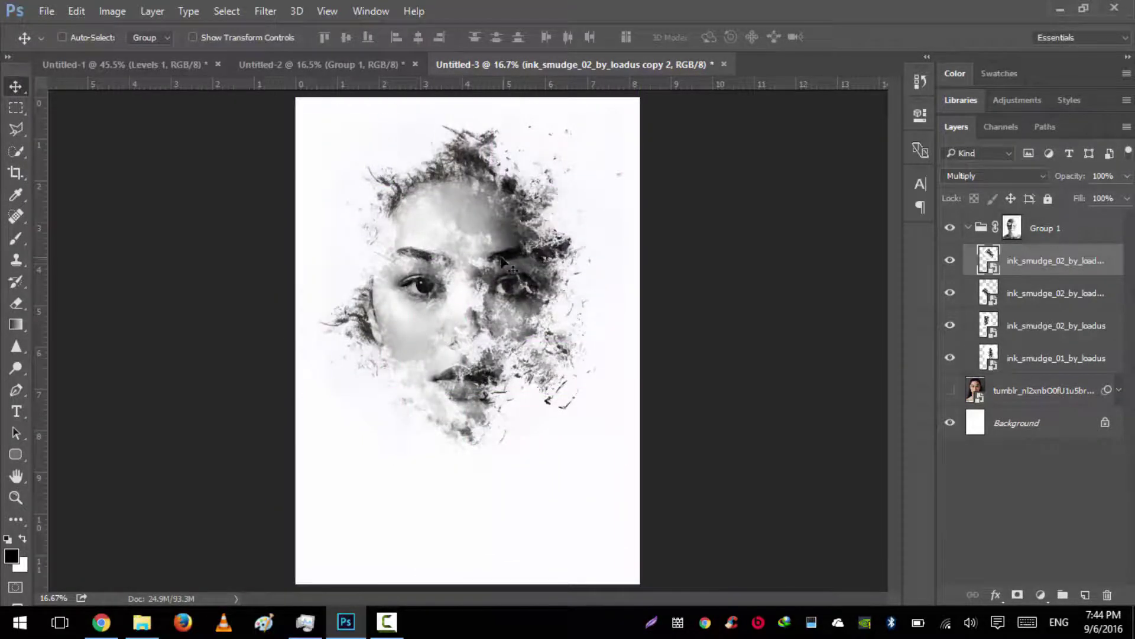
# Step: Rotate another copy of ink_smudge_02 and move it over the lower face and nose
pyautogui.hotkey('ctrl', 't')
pyautogui.moveTo(525, 132); pyautogui.dragTo(615, 190)
pyautogui.moveTo(473, 248); pyautogui.dragTo(423, 420)
pyautogui.press('Return')
pyautogui.moveTo(423, 420); pyautogui.dragTo(446, 317)
# Step: Rotate and position further ink_smudge_02 copies to fill the nose, mouth and remaining gaps in the face
pyautogui.hotkey('ctrl', 't')
pyautogui.moveTo(636, 470); pyautogui.dragTo(566, 281)
pyautogui.press('Return')
pyautogui.hotkey('ctrl', 't')
pyautogui.moveTo(650, 177); pyautogui.dragTo(355, 220)
pyautogui.moveTo(503, 284); pyautogui.dragTo(484, 370)
pyautogui.press('Return')
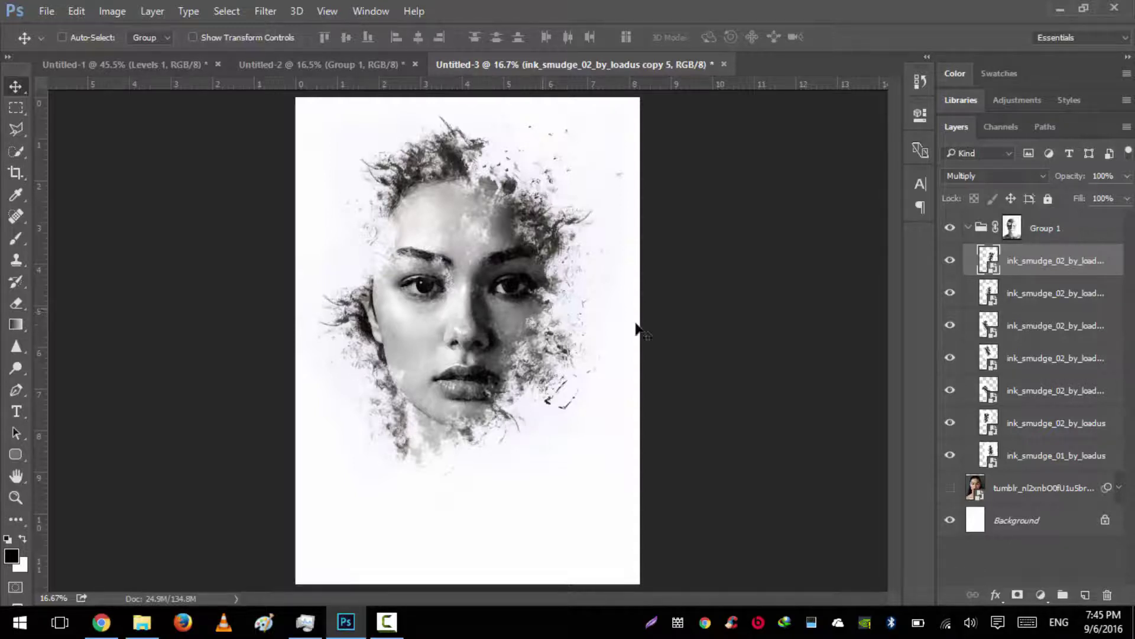
# Step: Collapse Group 1, duplicate the hidden portrait layer, and make the copy visible above the group
pyautogui.click(968, 228)
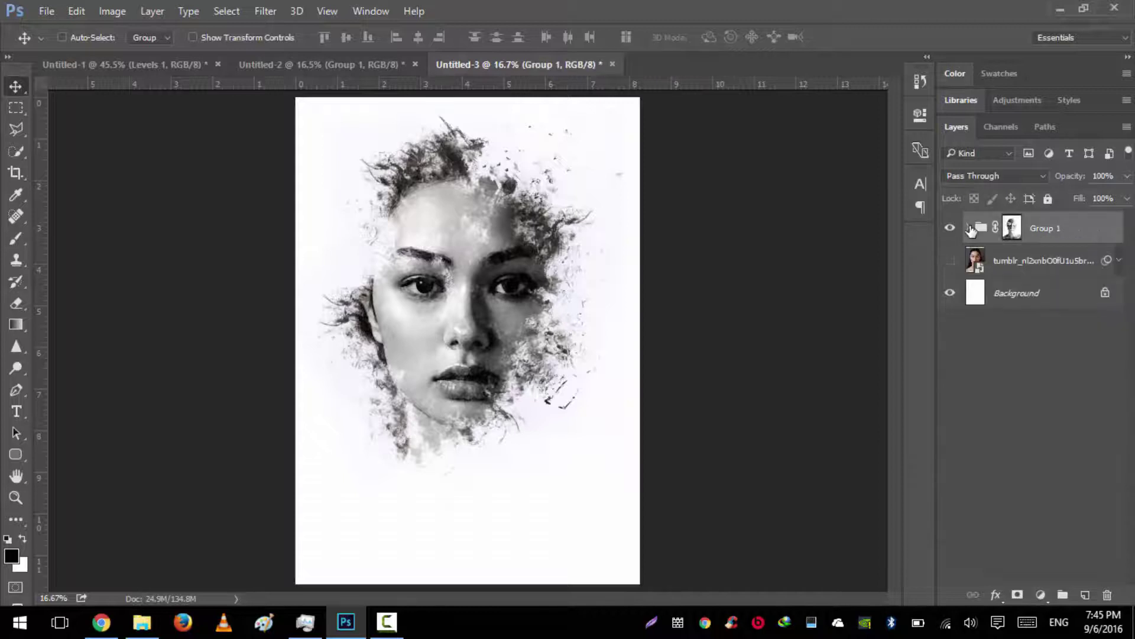
pyautogui.click(996, 263)
pyautogui.hotkey('ctrl', 'j')
pyautogui.moveTo(998, 261); pyautogui.dragTo(1009, 221)
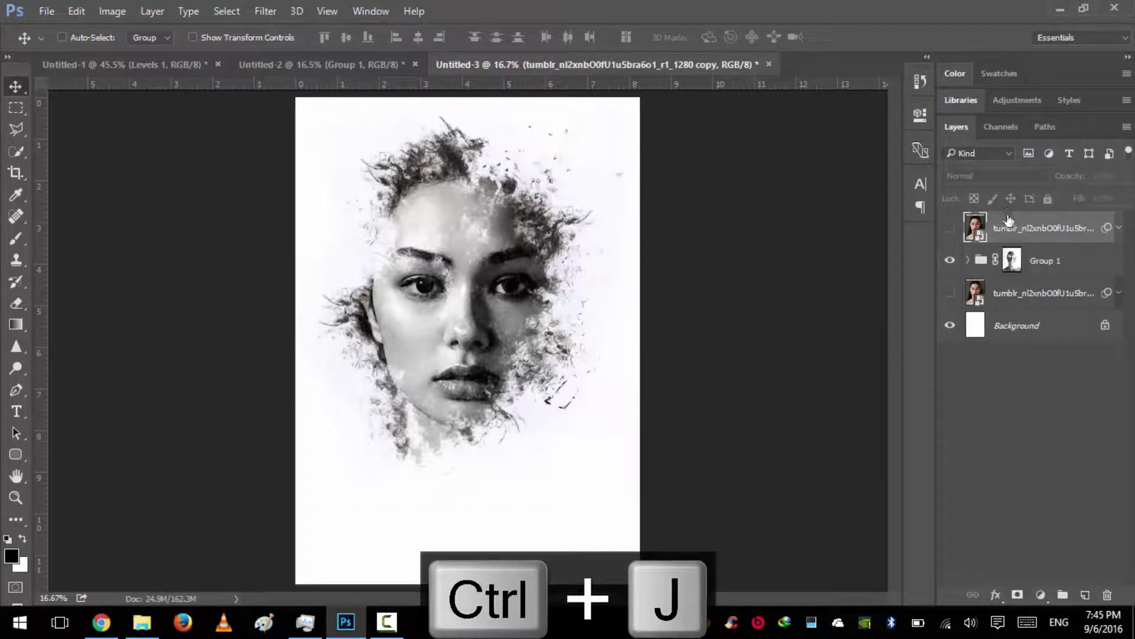
pyautogui.click(950, 229)
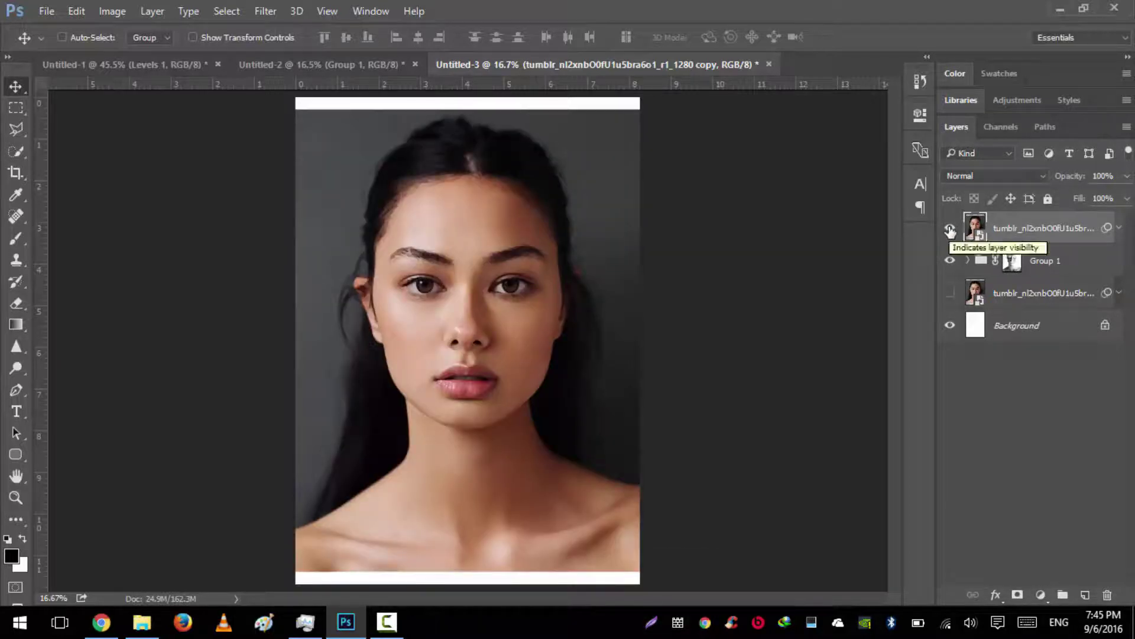
# Step: Add a layer mask to the portrait copy and invert it to black, keeping the mask active
pyautogui.click(1018, 595)
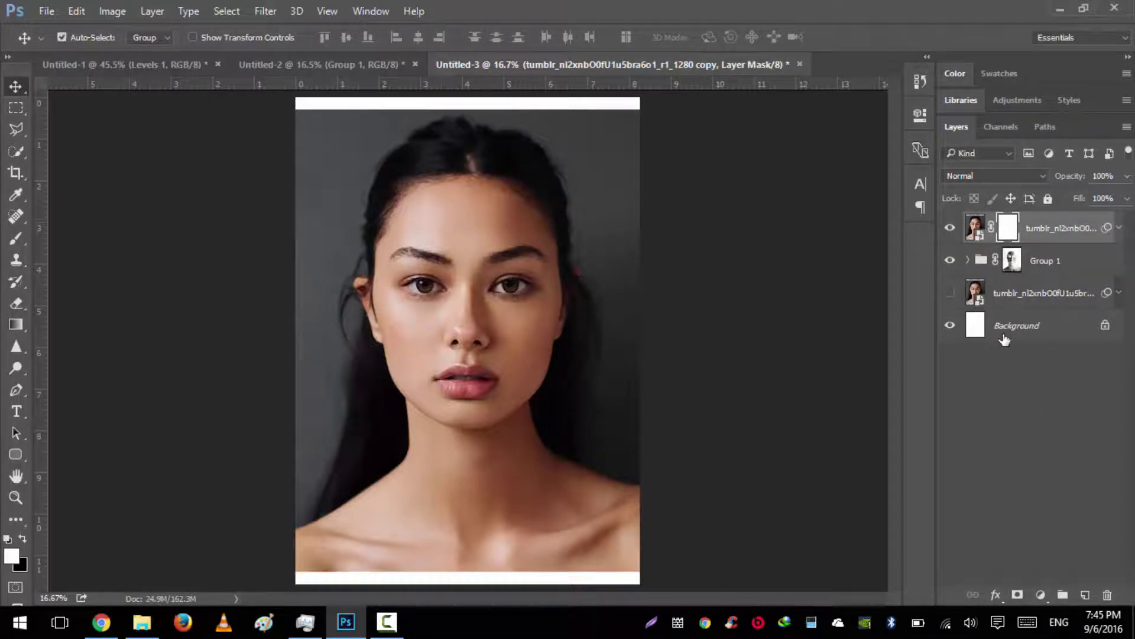
pyautogui.hotkey('ctrl', 'i')
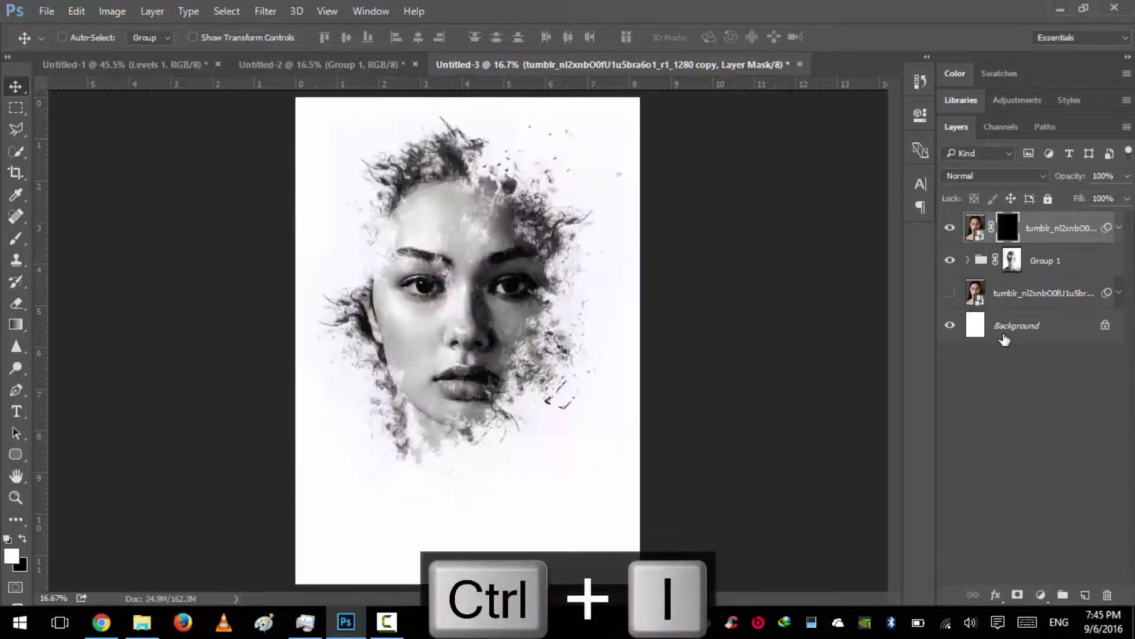
pyautogui.click(1005, 228)
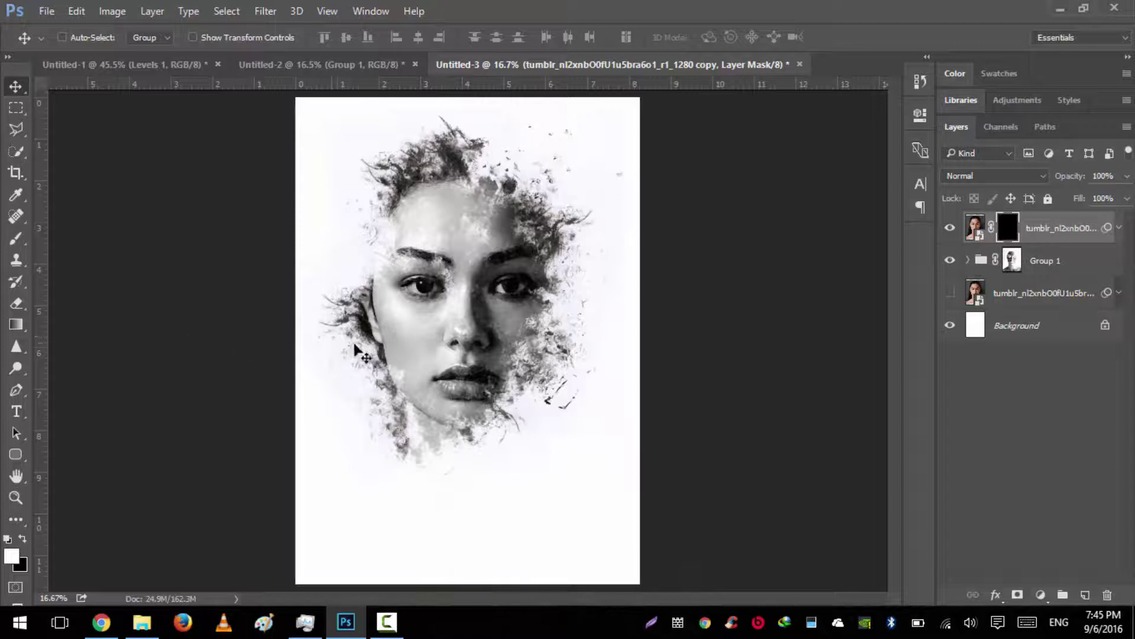
# Step: Switch to the Brush tool and choose the 2096 px ink-stroke brush preset
pyautogui.press('b')
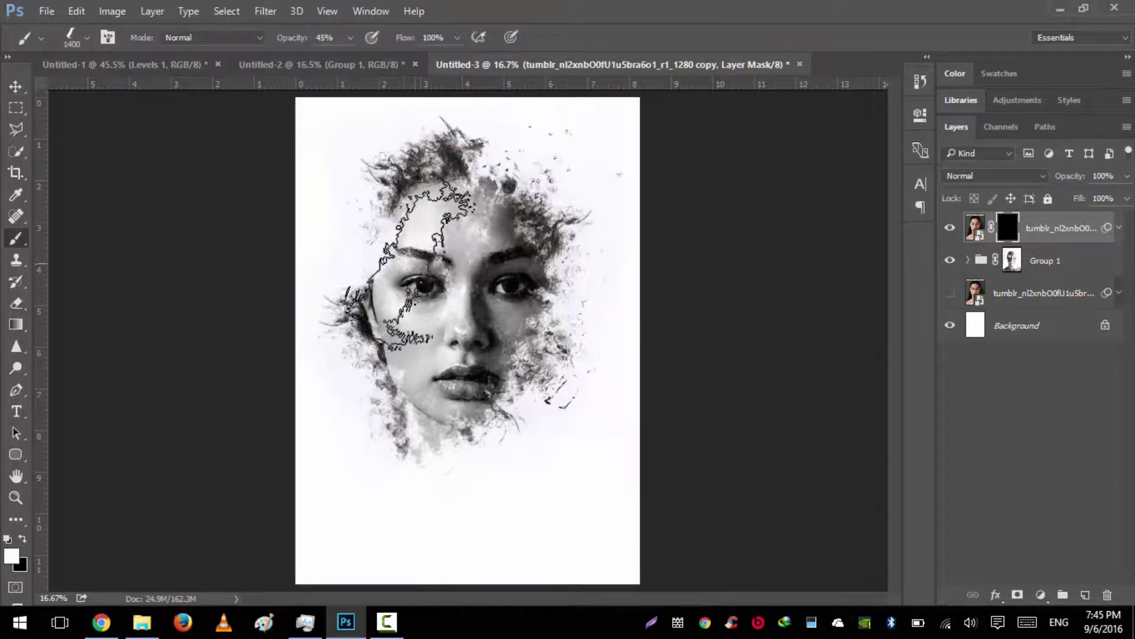
pyautogui.rightClick(422, 269)
pyautogui.press('Escape')
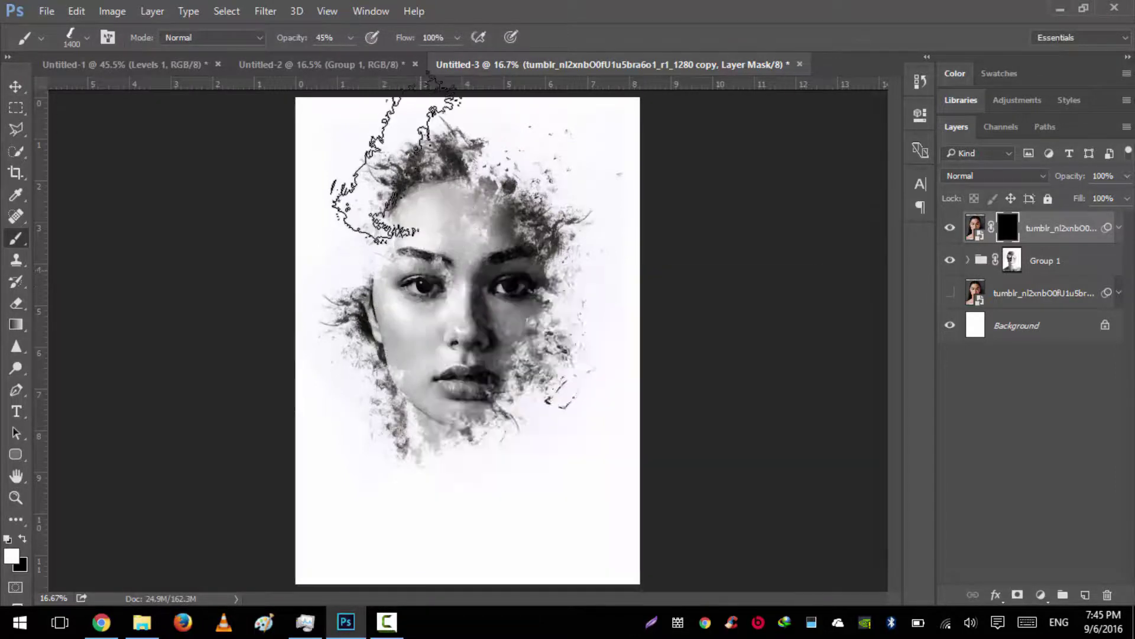
pyautogui.rightClick(406, 151)
pyautogui.scroll(-2, 599, 378)
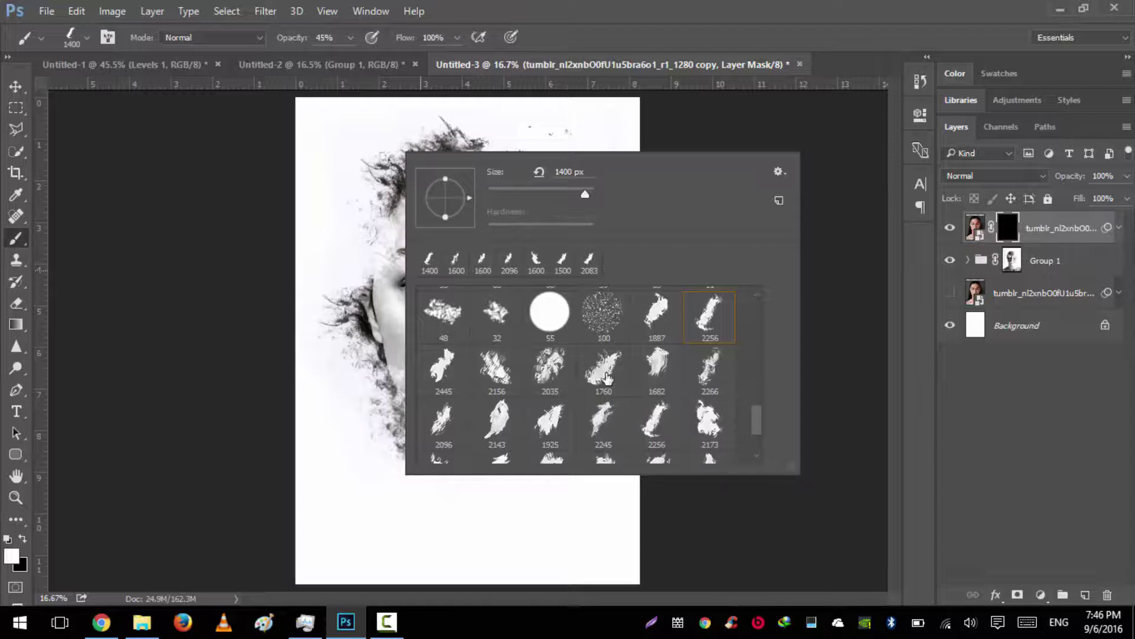
pyautogui.scroll(-2, 634, 372)
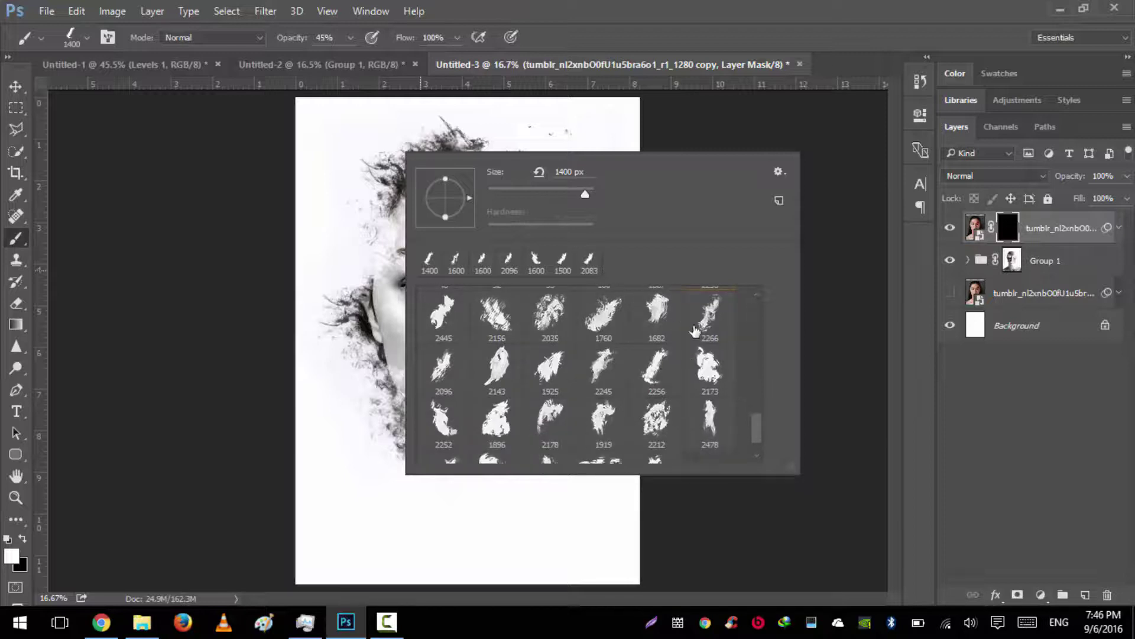
pyautogui.click(509, 260)
pyautogui.click(601, 6)
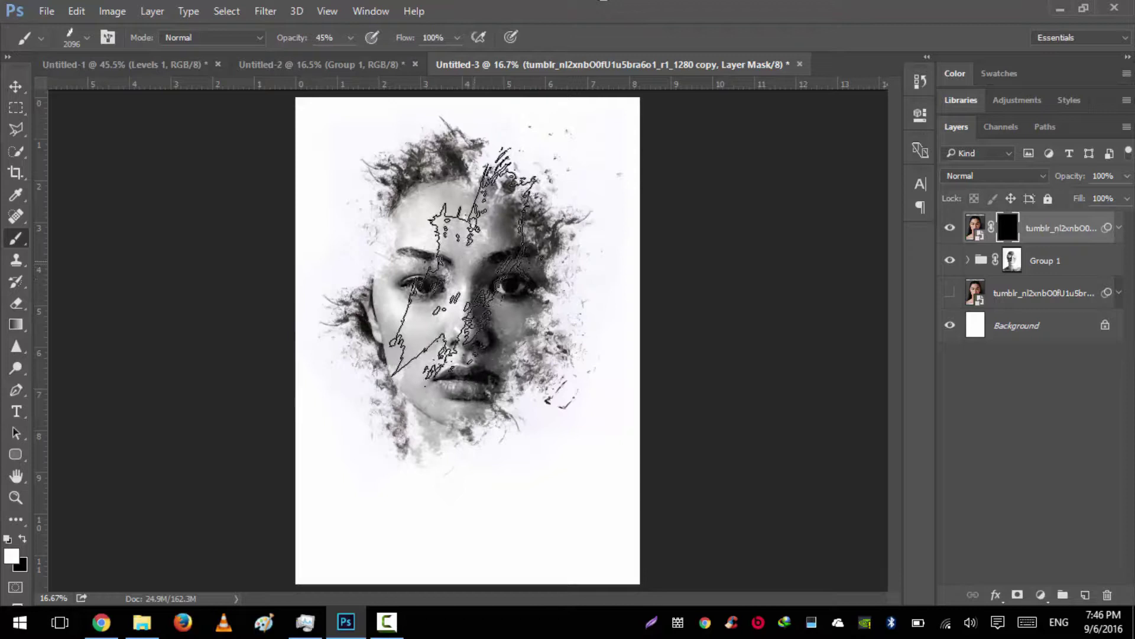
# Step: Reduce the brush to 1900 px and stamp white on the mask over the forehead's left side to reveal colour
pyautogui.scroll(1, 461, 264)
pyautogui.press('[')
pyautogui.press('[')
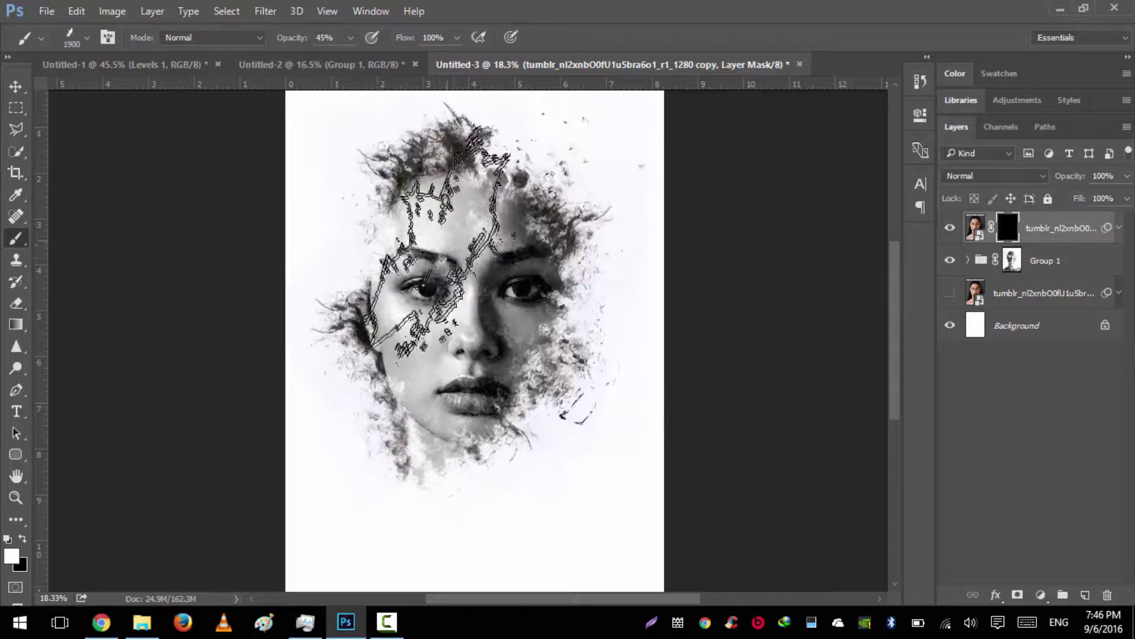
pyautogui.click(437, 234)
pyautogui.click(437, 234)
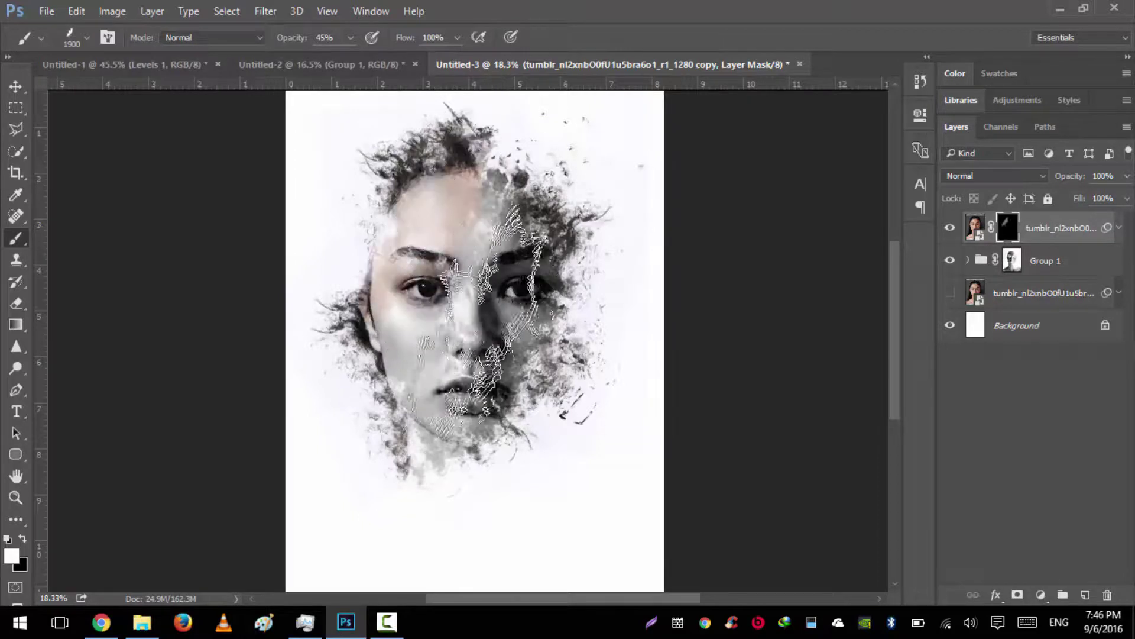
# Step: Reveal colour on the right side of the face with the 2478 brush preset, reducing its size to 2200 px
pyautogui.rightClick(503, 274)
pyautogui.scroll(-1, 724, 503)
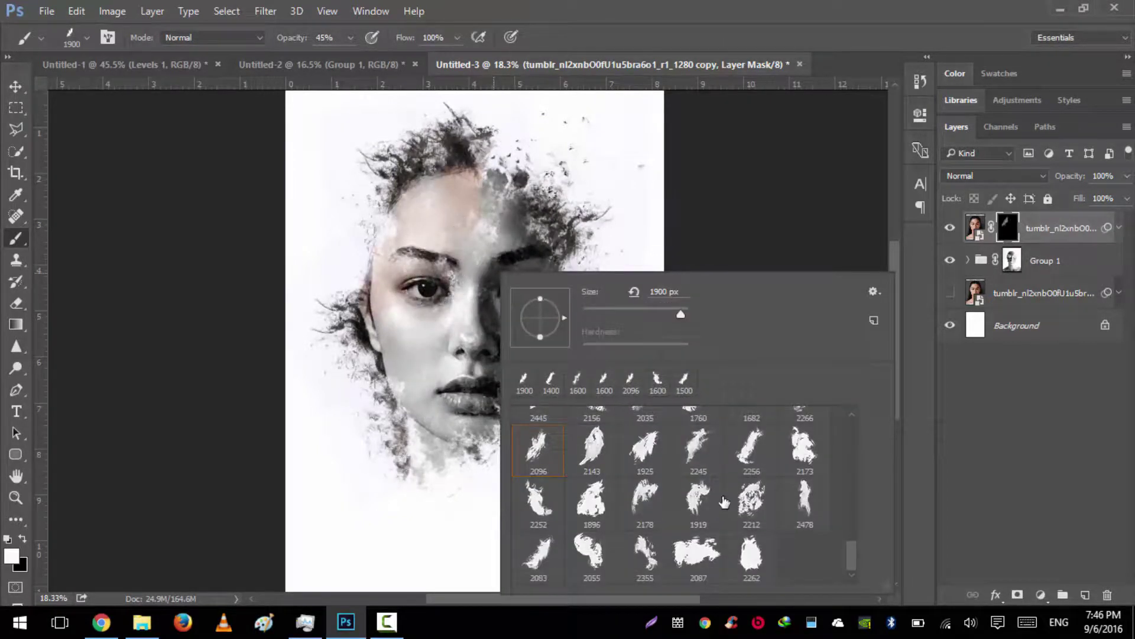
pyautogui.doubleClick(809, 502)
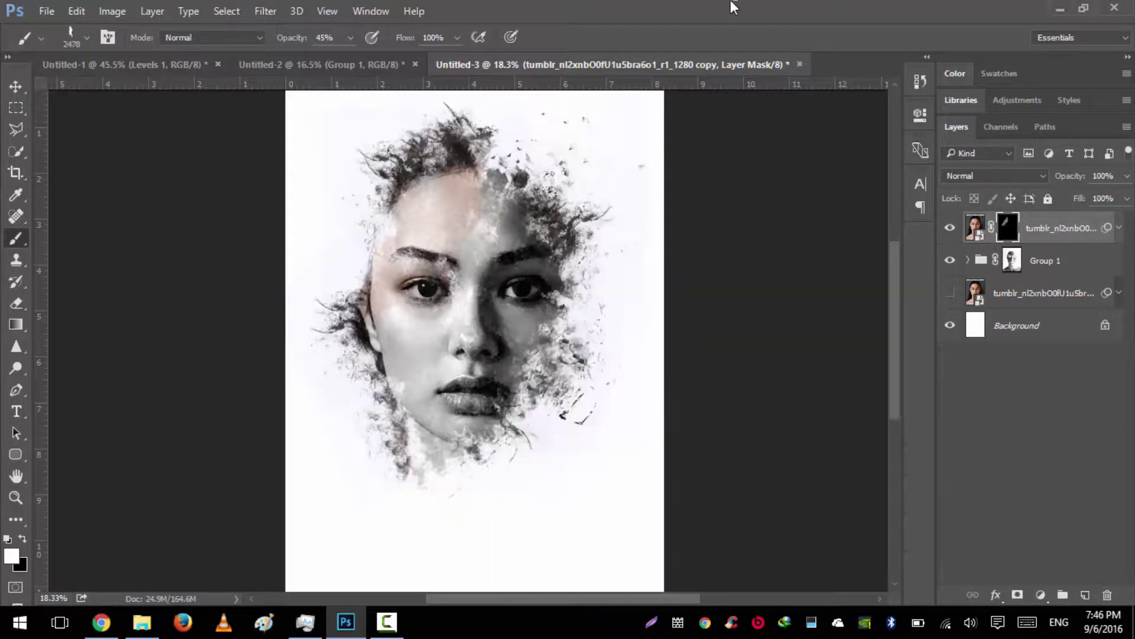
pyautogui.click(546, 329)
pyautogui.press('[')
pyautogui.press('[')
pyautogui.press('[')
# Step: Choose the 2252 brush preset, reduce it to 1600 px, and reveal colour around the lower face
pyautogui.doubleClick(443, 464)
pyautogui.press('[')
pyautogui.press('[')
pyautogui.press('[')
pyautogui.press('[')
pyautogui.press('[')
pyautogui.press('[')
pyautogui.press('[')
# Step: Reveal the hair and right cheek with a different brush preset, and choose the 2212 preset
pyautogui.rightClick(509, 218)
pyautogui.scroll(1, 591, 414)
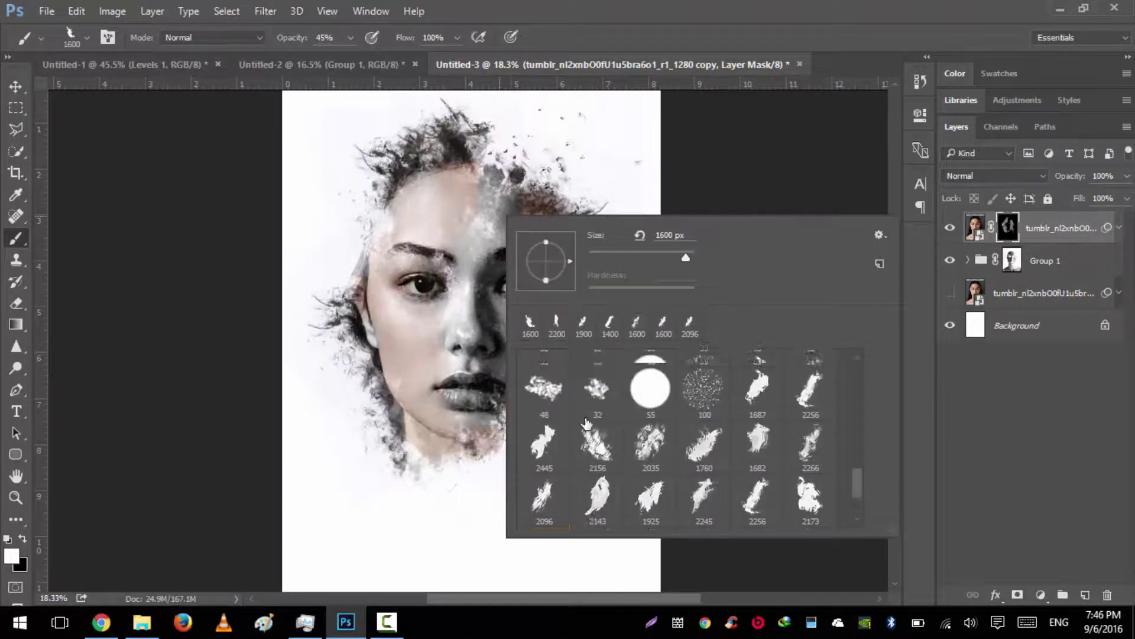
pyautogui.doubleClick(650, 388)
pyautogui.rightClick(514, 251)
pyautogui.scroll(-5, 685, 482)
pyautogui.doubleClick(763, 479)
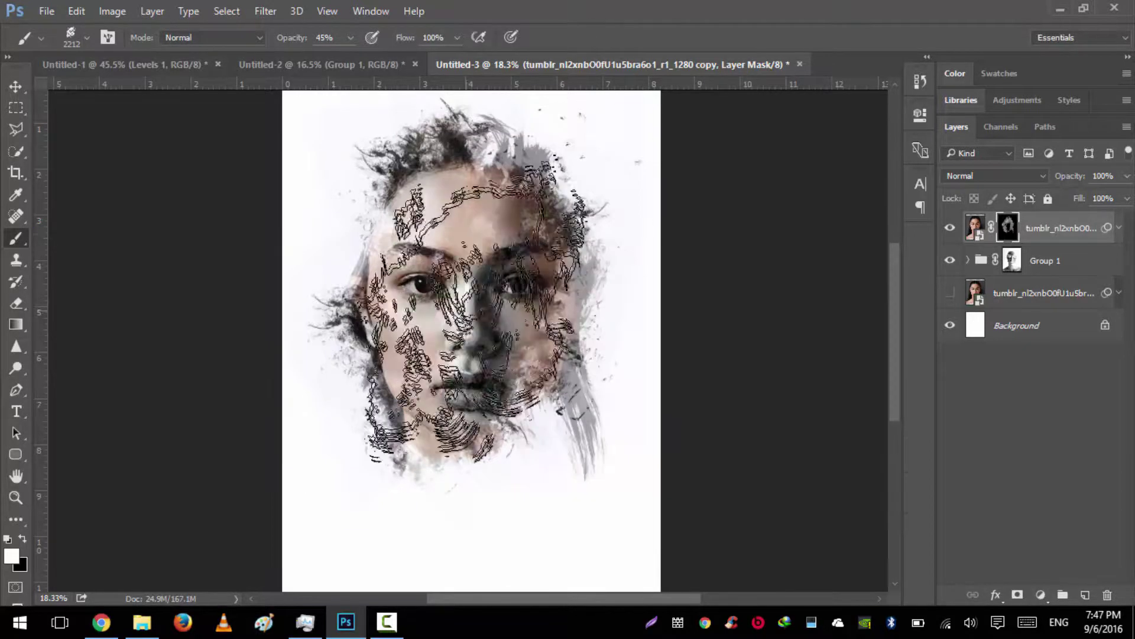
# Step: Choose the 2355 brush preset, reduce it to 1700 px, and reveal colour over the centre and right side of the face
pyautogui.rightClick(436, 240)
pyautogui.doubleClick(464, 313)
pyautogui.click(464, 313)
pyautogui.click(544, 254)
pyautogui.press('[')
pyautogui.press('[')
pyautogui.press('[')
pyautogui.press('[')
pyautogui.press('[')
pyautogui.press('[')
pyautogui.click(418, 355)
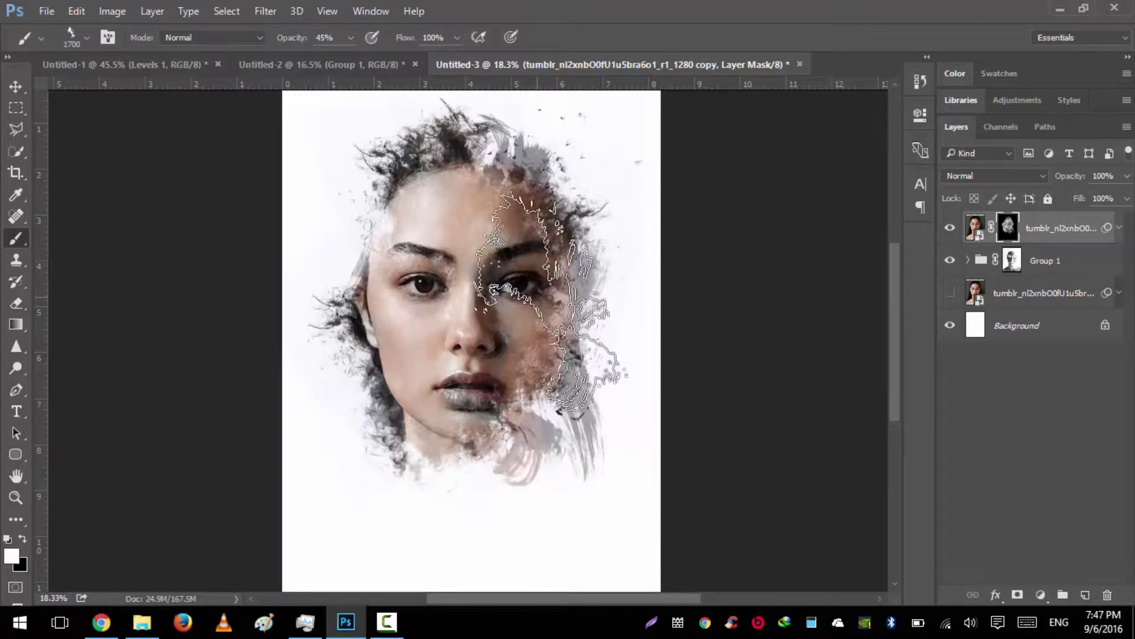
# Step: Choose the 2445 brush preset, reduce it to 1600 px, and reveal colour around the lips and upper neck
pyautogui.rightClick(544, 283)
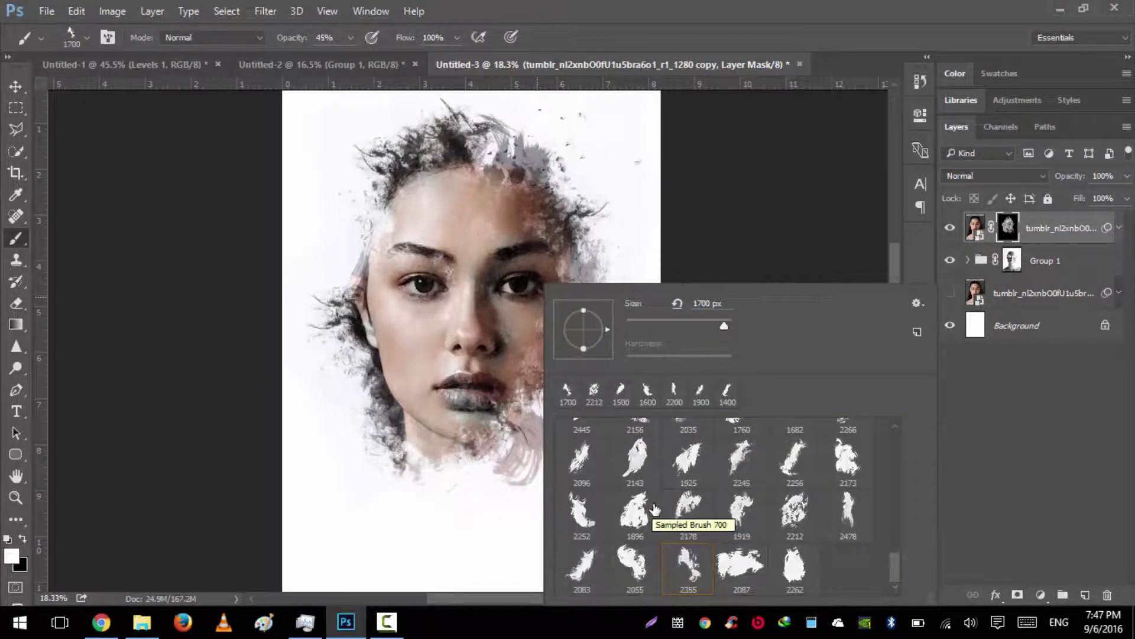
pyautogui.scroll(3, 654, 508)
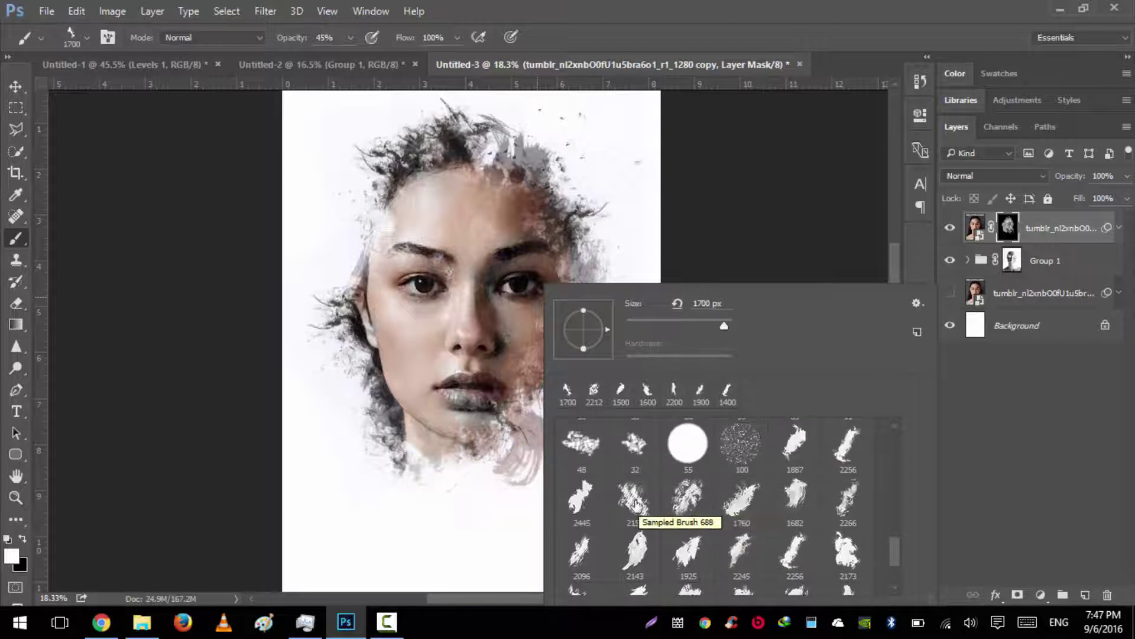
pyautogui.click(576, 500)
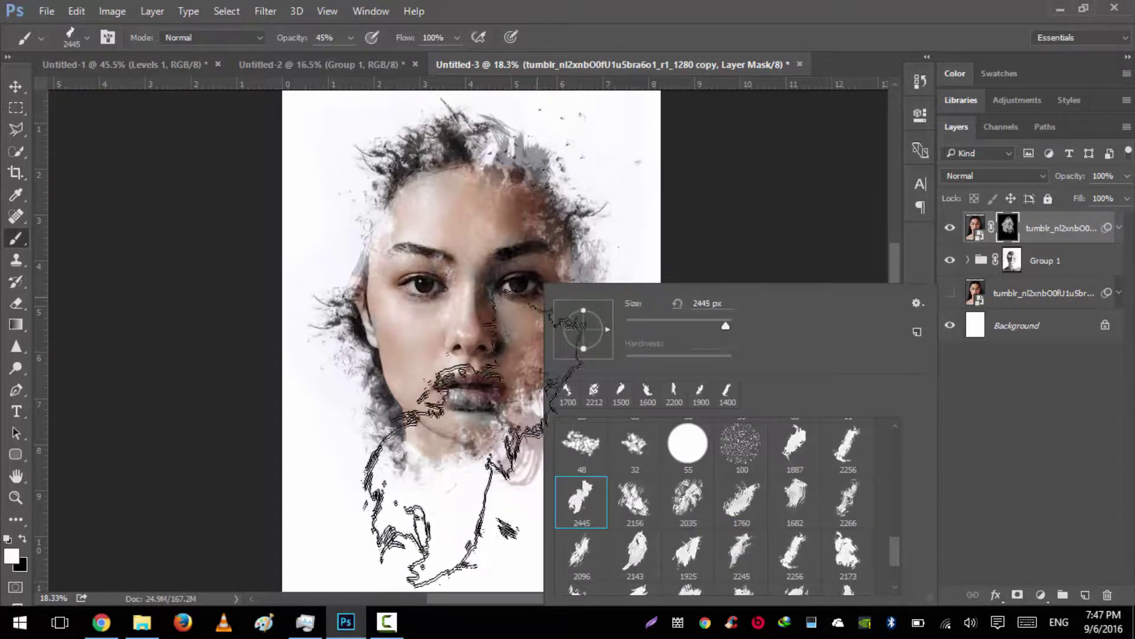
pyautogui.press('Return')
pyautogui.press('[')
pyautogui.press('[')
pyautogui.press('[')
pyautogui.press('[')
pyautogui.press('[')
pyautogui.press('[')
pyautogui.press('[')
pyautogui.press('[')
pyautogui.press('[')
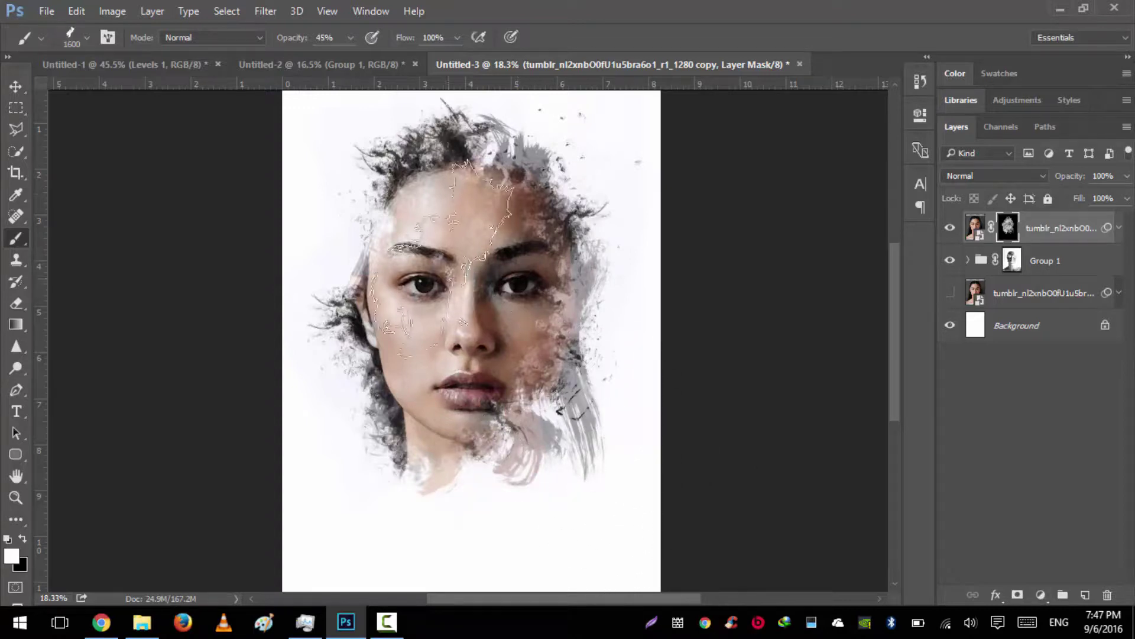
# Step: Try stamping more of the portrait around the upper-left hair, switch to a different brush preset, and undo the extra strokes
pyautogui.click(417, 177)
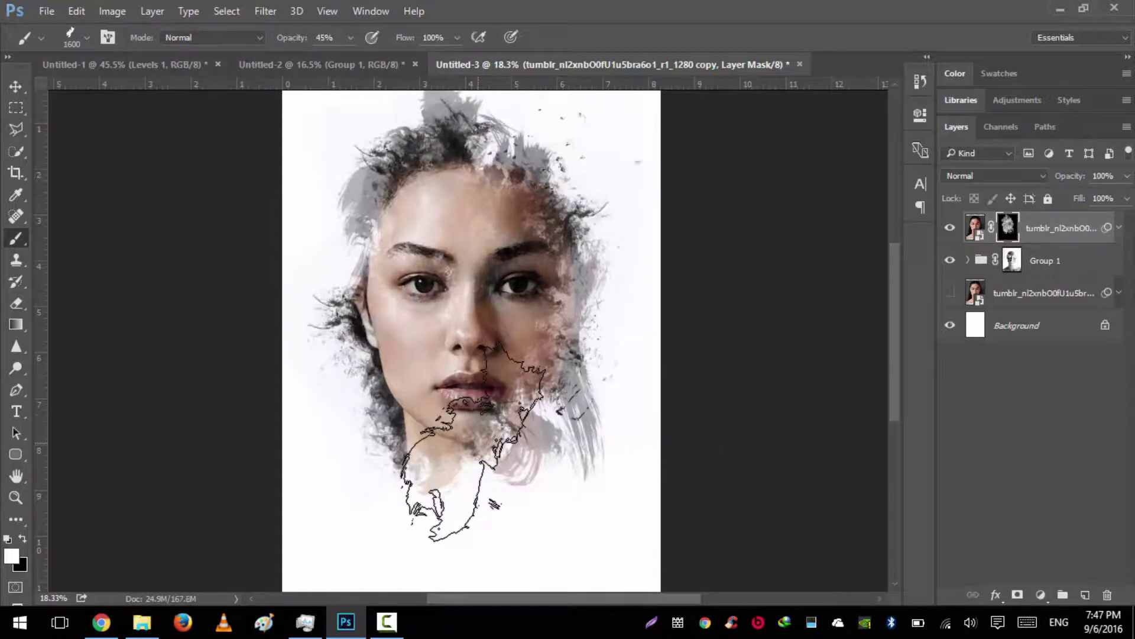
pyautogui.press('h')
pyautogui.moveTo(621, 414)
pyautogui.mouseDown()
pyautogui.moveTo(565, 388)
pyautogui.moveTo(571, 409)
pyautogui.moveTo(618, 423)
pyautogui.mouseUp()
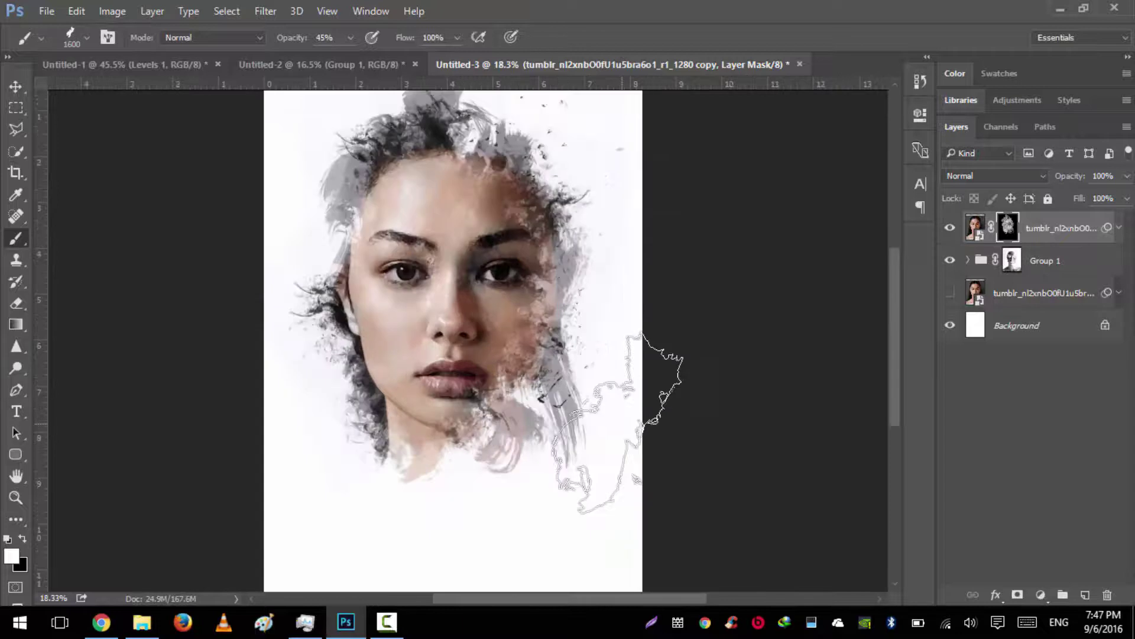
pyautogui.rightClick(491, 233)
pyautogui.doubleClick(786, 457)
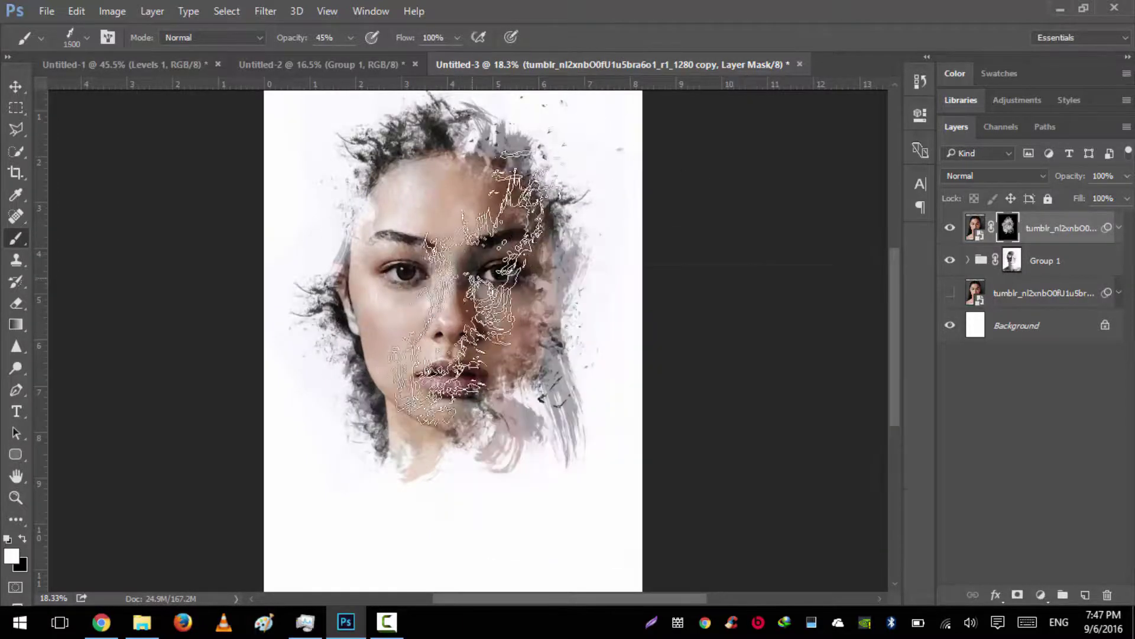
pyautogui.scroll(-3, 461, 485)
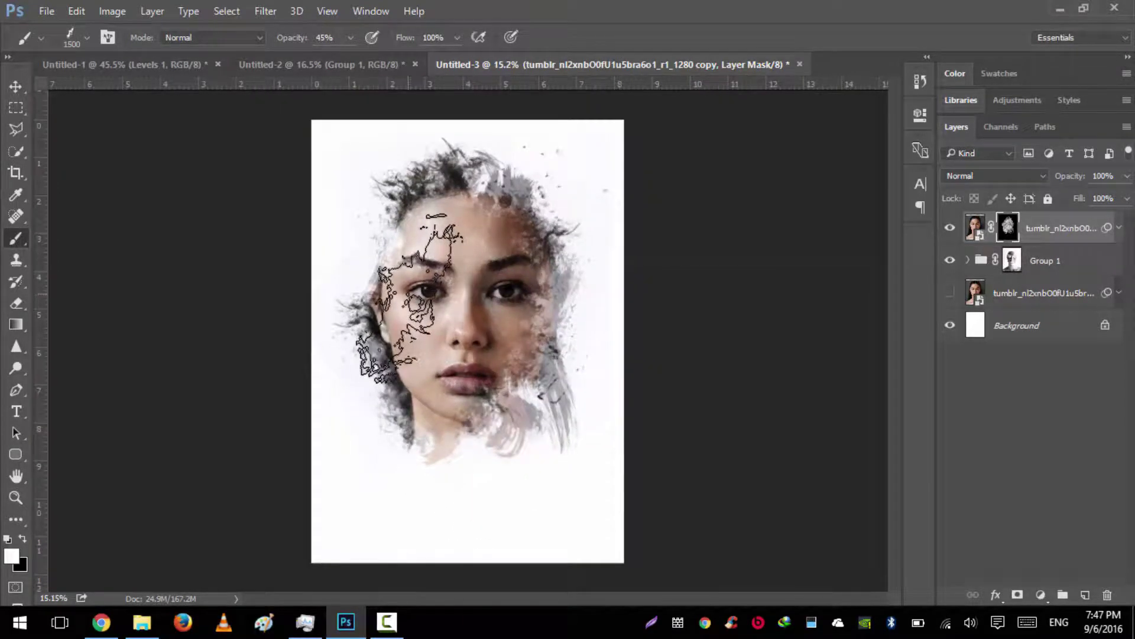
pyautogui.hotkey('ctrl', 'alt', 'z')
pyautogui.hotkey('ctrl', 'alt', 'z')
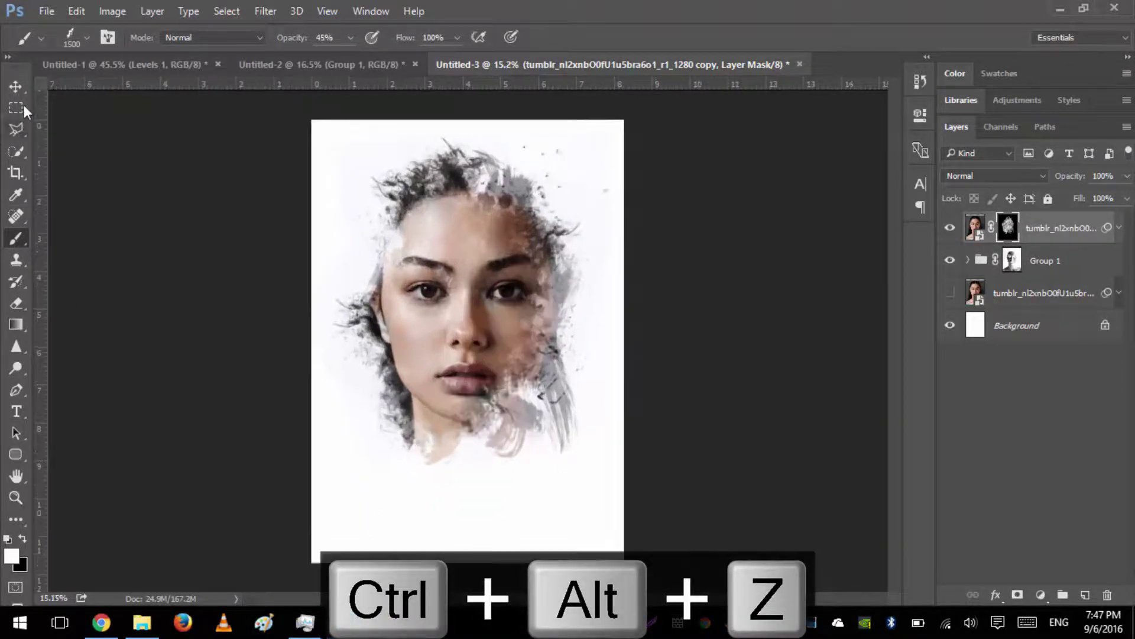
# Step: Add a Levels adjustment layer above the portrait copy and set its output levels to 32 and 239
pyautogui.click(17, 87)
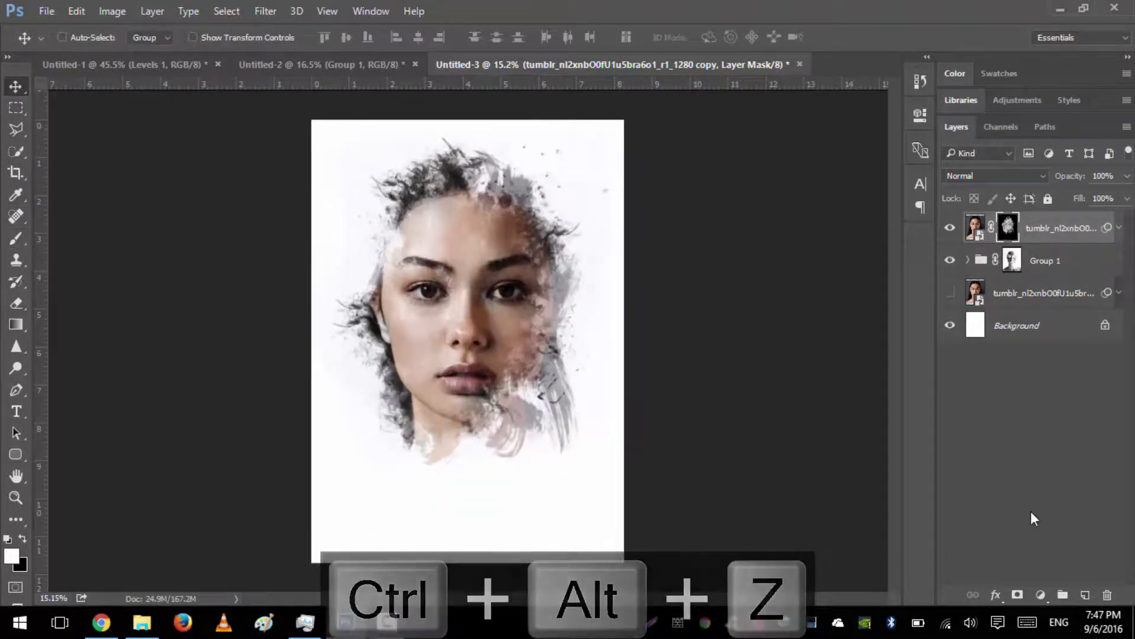
pyautogui.click(1041, 596)
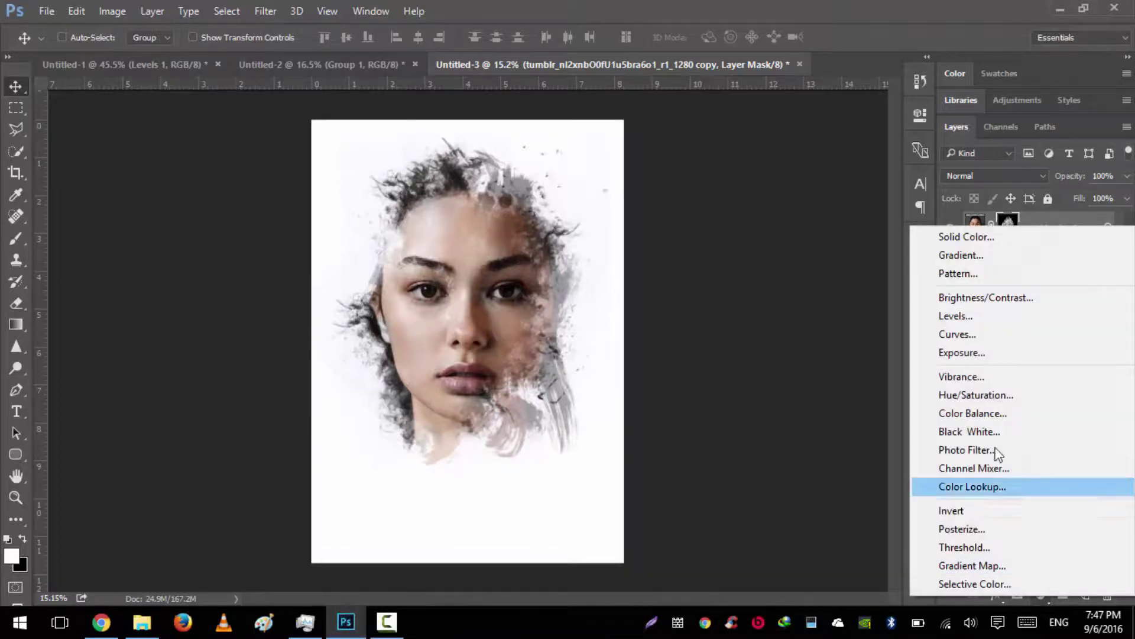
pyautogui.click(982, 326)
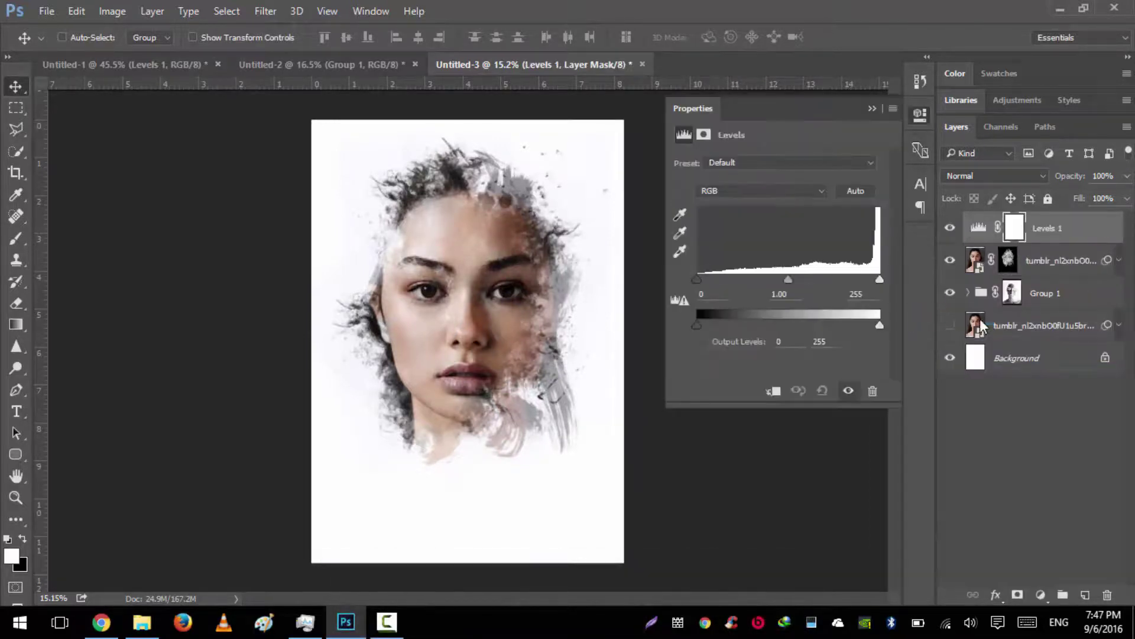
pyautogui.moveTo(700, 324); pyautogui.dragTo(720, 328)
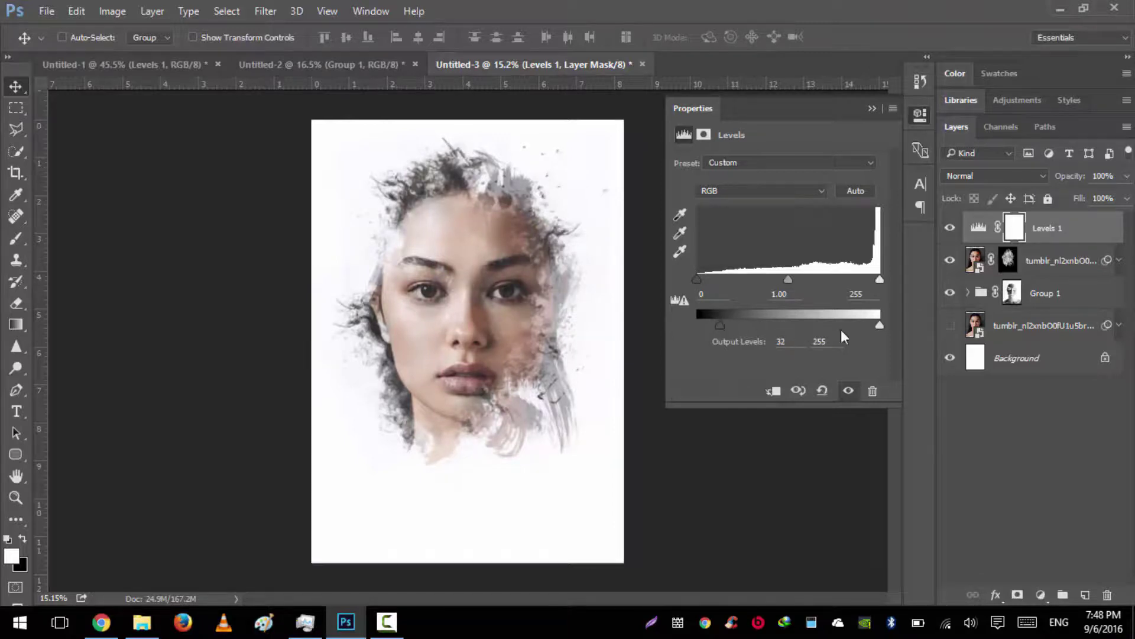
pyautogui.moveTo(879, 325)
pyautogui.mouseDown()
pyautogui.moveTo(855, 326)
pyautogui.moveTo(880, 325)
pyautogui.moveTo(871, 325)
pyautogui.mouseUp()
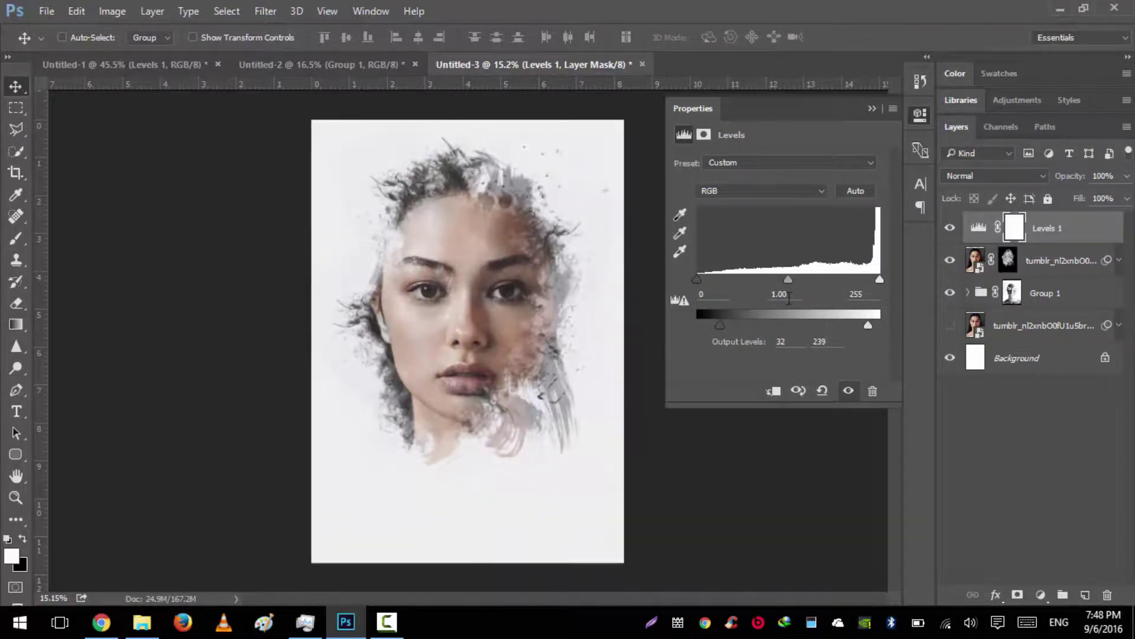
# Step: Set the Levels input black point to 32 and white point to 252, and lower the output black level to 21
pyautogui.moveTo(696, 283); pyautogui.dragTo(721, 289)
pyautogui.moveTo(878, 279)
pyautogui.mouseDown()
pyautogui.moveTo(828, 281)
pyautogui.moveTo(932, 282)
pyautogui.moveTo(858, 286)
pyautogui.moveTo(877, 285)
pyautogui.mouseUp()
pyautogui.moveTo(800, 278)
pyautogui.mouseDown()
pyautogui.moveTo(818, 285)
pyautogui.moveTo(803, 287)
pyautogui.mouseUp()
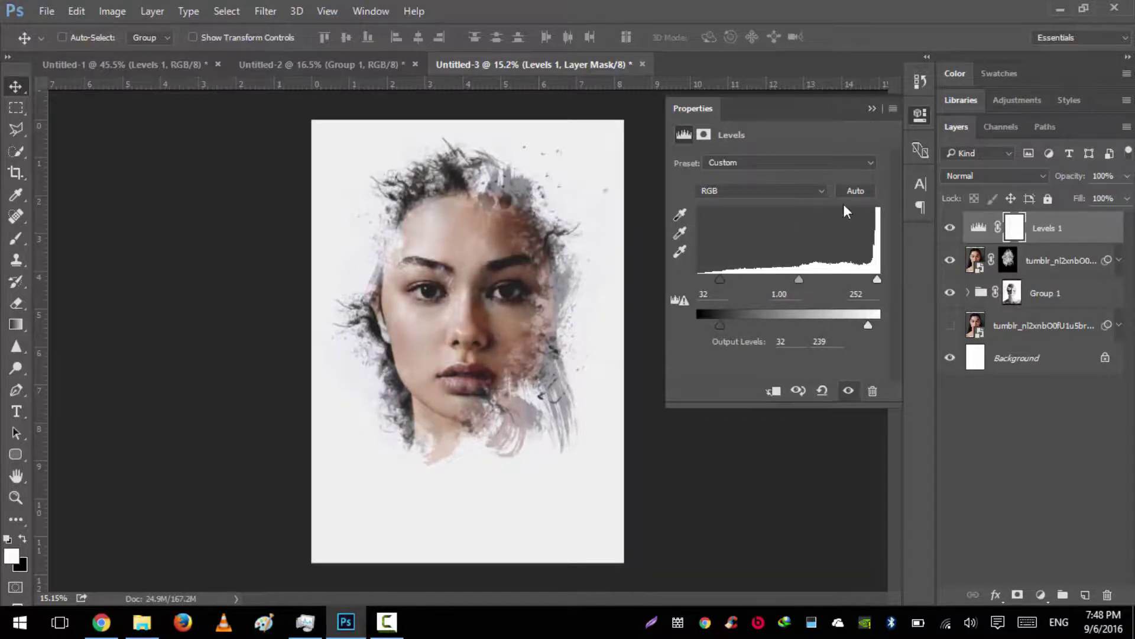
pyautogui.moveTo(718, 325); pyautogui.dragTo(712, 329)
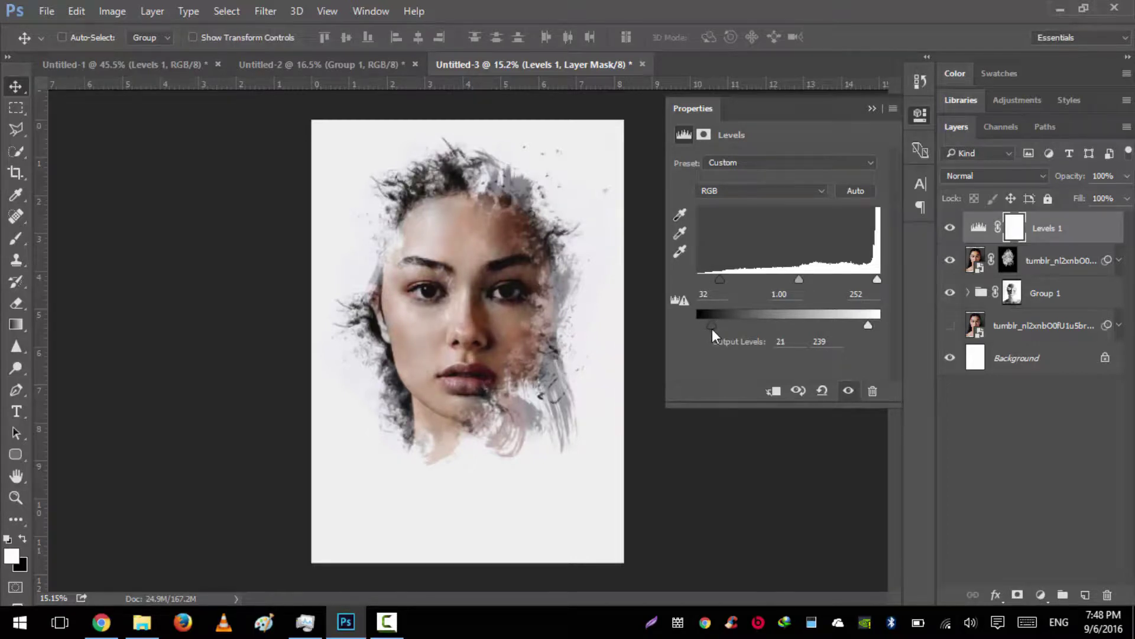
pyautogui.click(872, 109)
pyautogui.scroll(10, 438, 275)
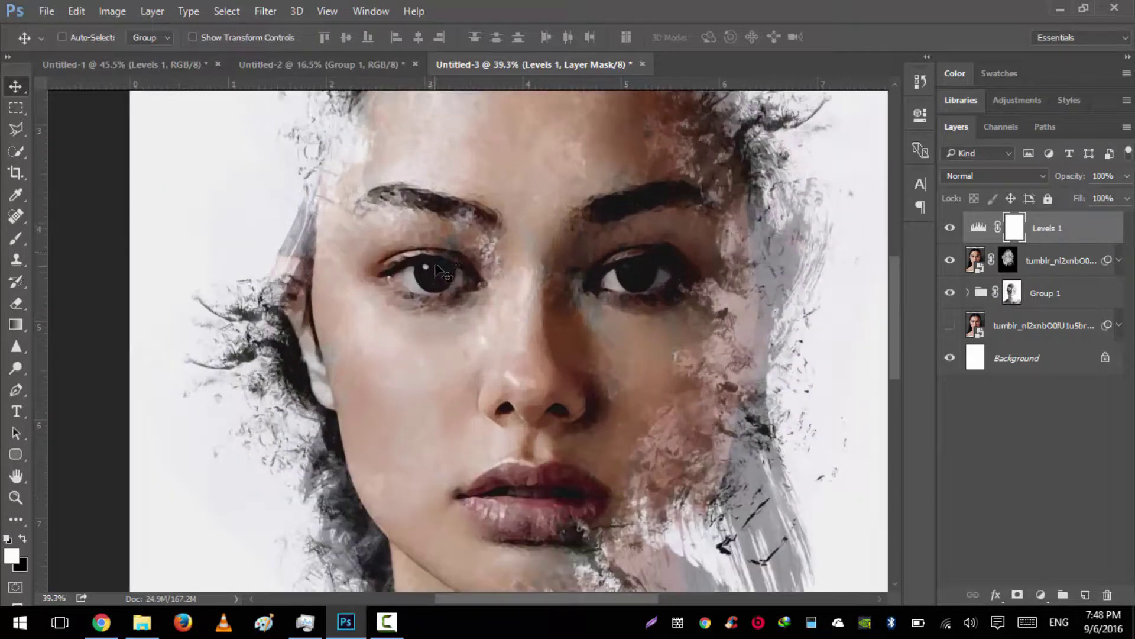
pyautogui.scroll(-5, 651, 234)
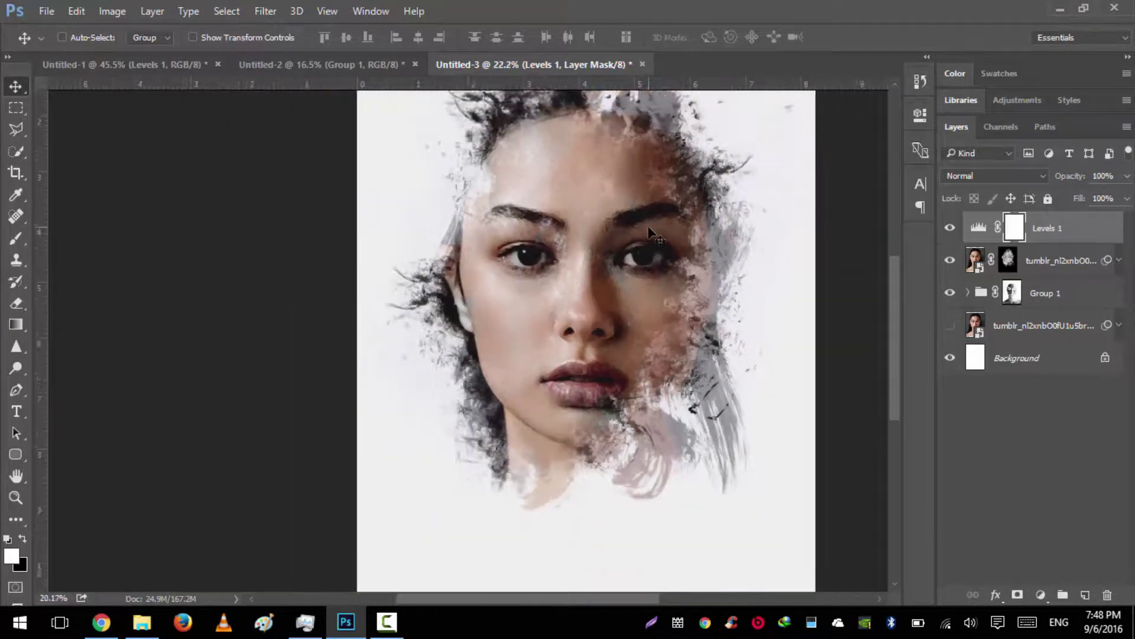
pyautogui.scroll(-1, 651, 233)
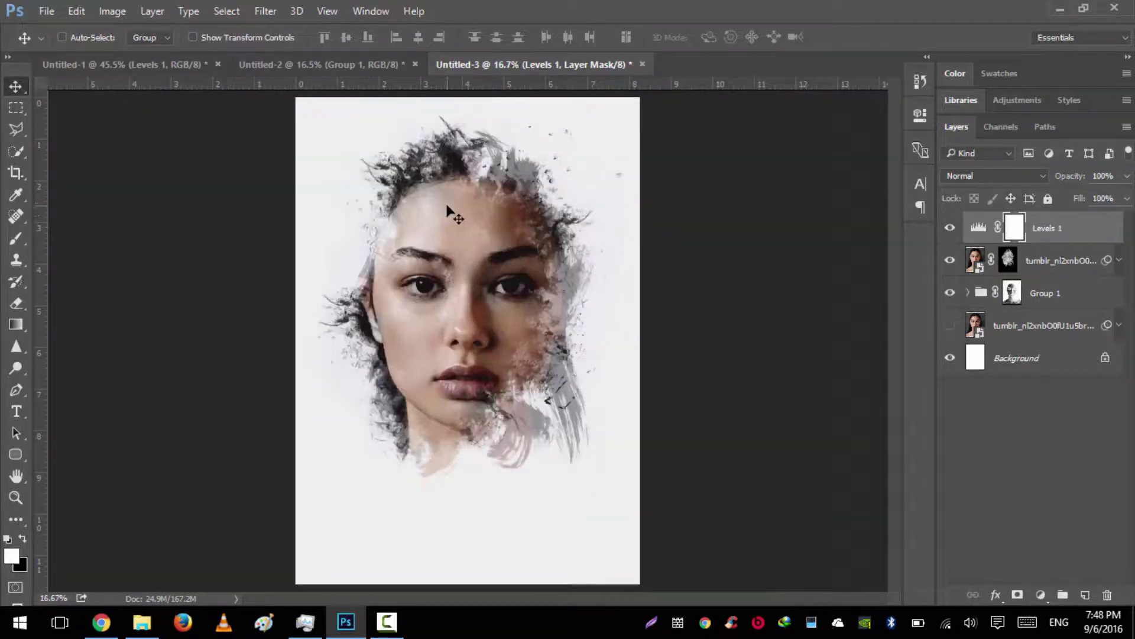
pyautogui.scroll(1, 447, 206)
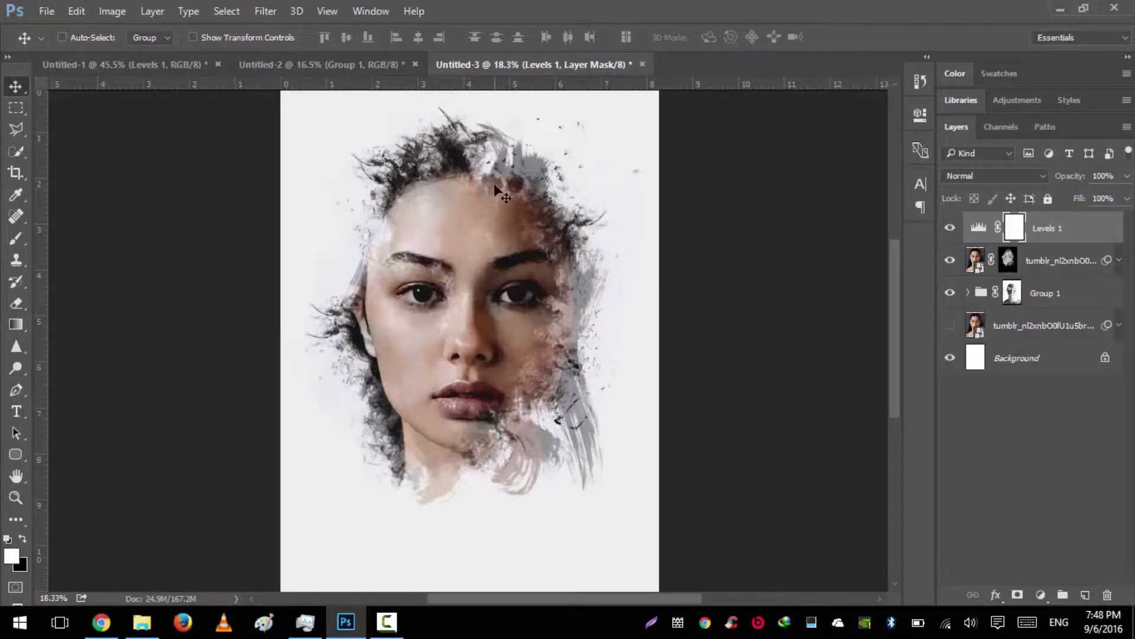
pyautogui.scroll(-1, 439, 206)
pyautogui.scroll(-1, 439, 207)
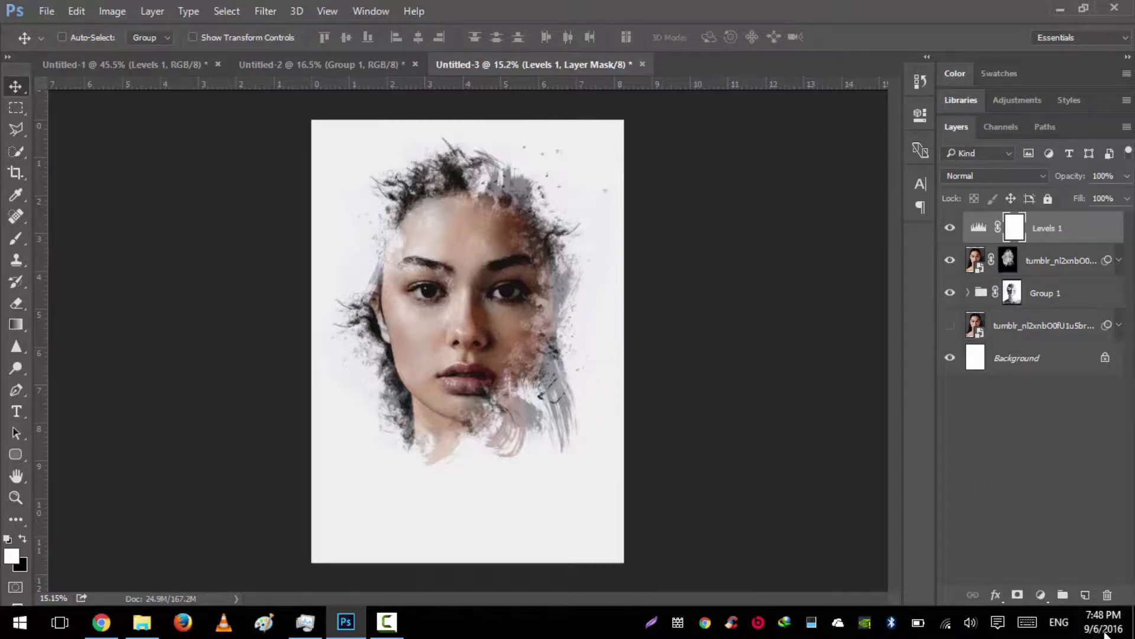
# Step: Add a new layer above the Levels adjustment and fill it with black
pyautogui.click(1085, 595)
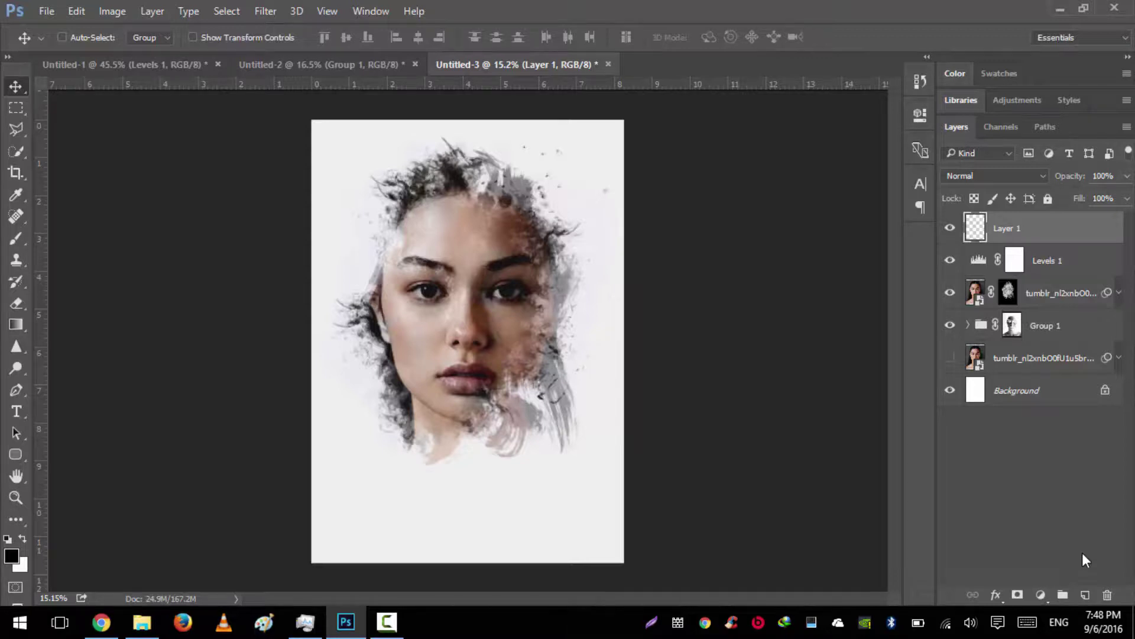
pyautogui.hotkey('ctrl', 'BackSpace')
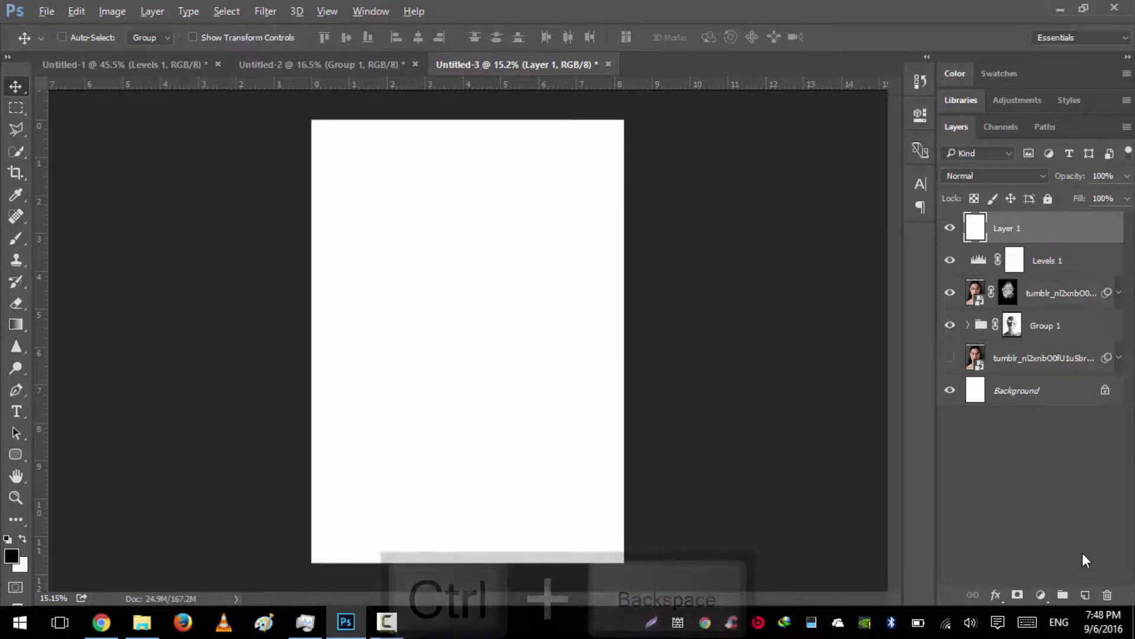
pyautogui.hotkey('alt', 'BackSpace')
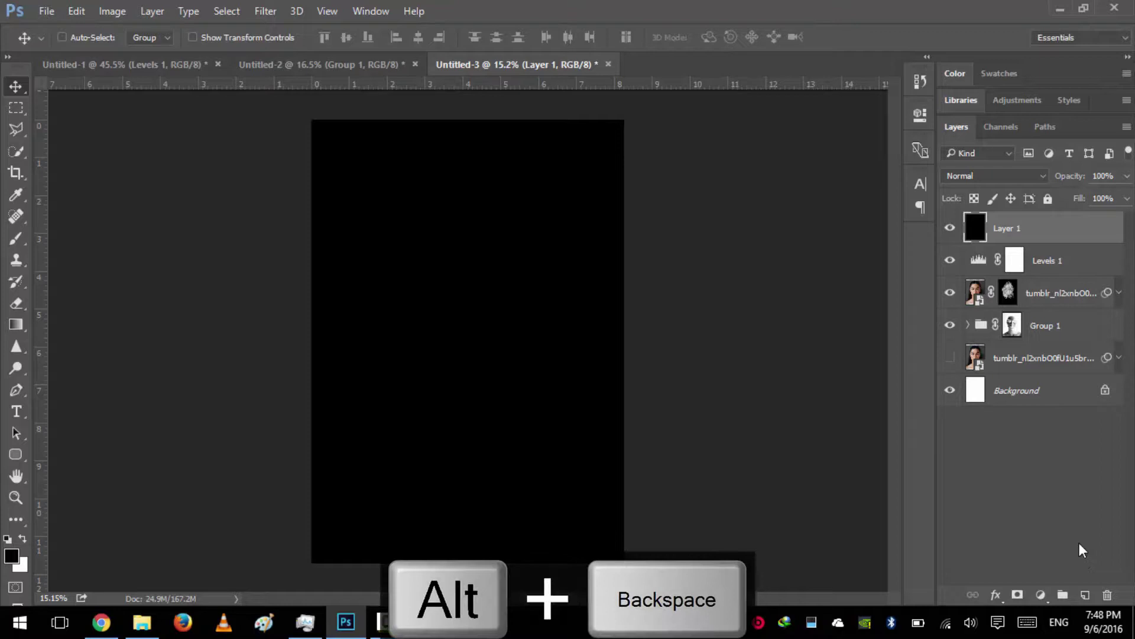
# Step: Render a Lens Flare right of and above the black layer's centre, with the 50-300mm Zoom lens at 100% brightness
pyautogui.click(272, 13)
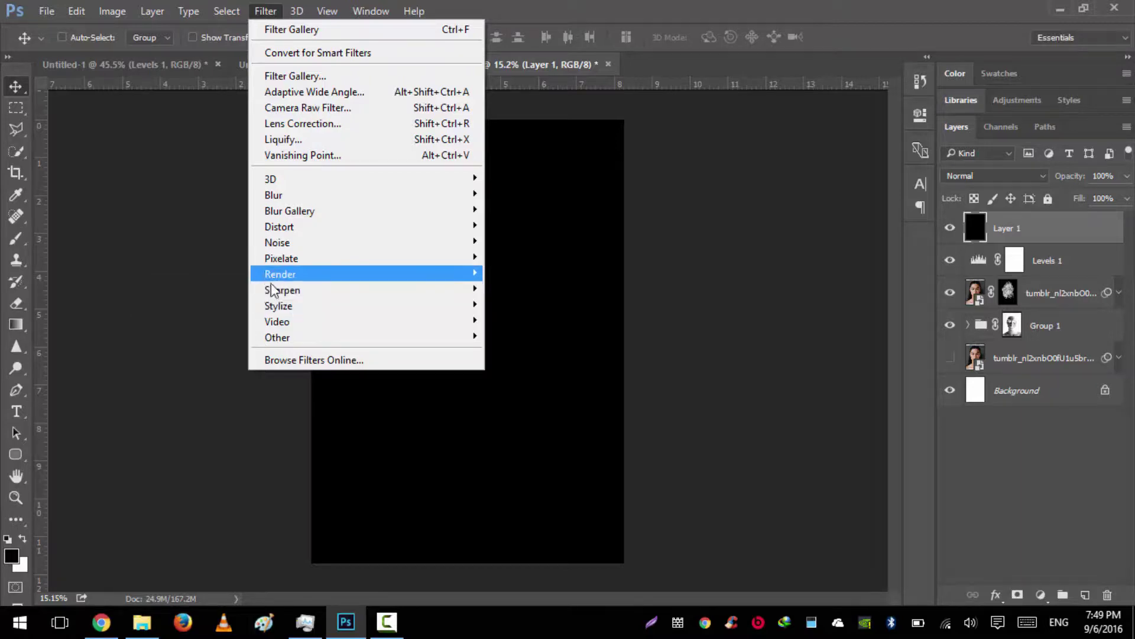
pyautogui.moveTo(277, 275)
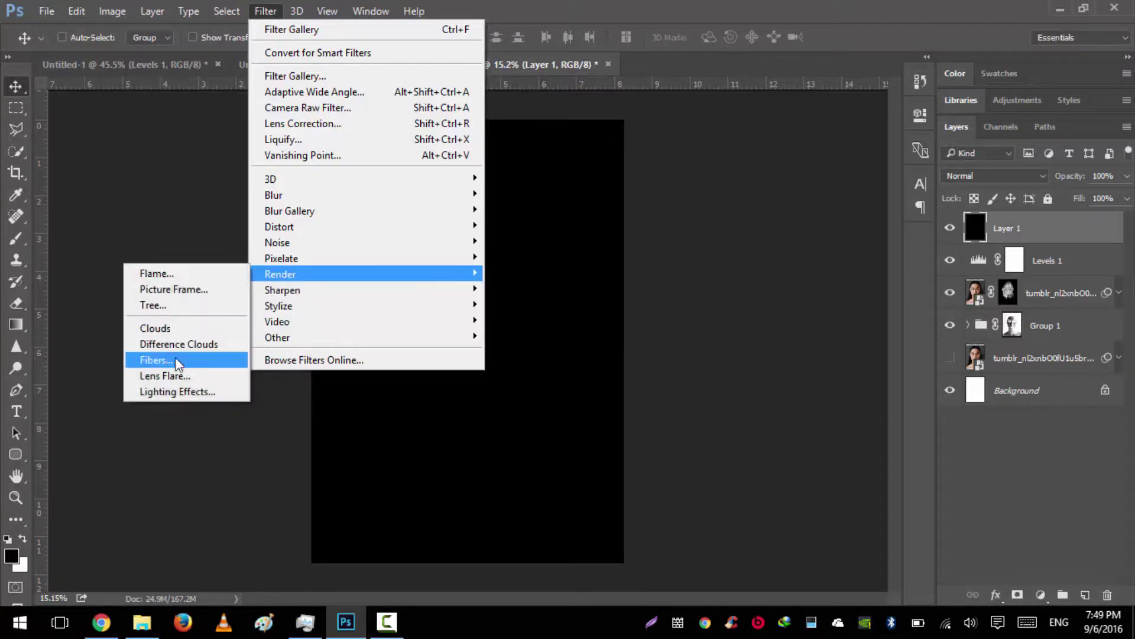
pyautogui.click(176, 377)
pyautogui.moveTo(746, 70); pyautogui.dragTo(793, 78)
pyautogui.moveTo(809, 174)
pyautogui.mouseDown()
pyautogui.moveTo(821, 157)
pyautogui.moveTo(815, 168)
pyautogui.mouseUp()
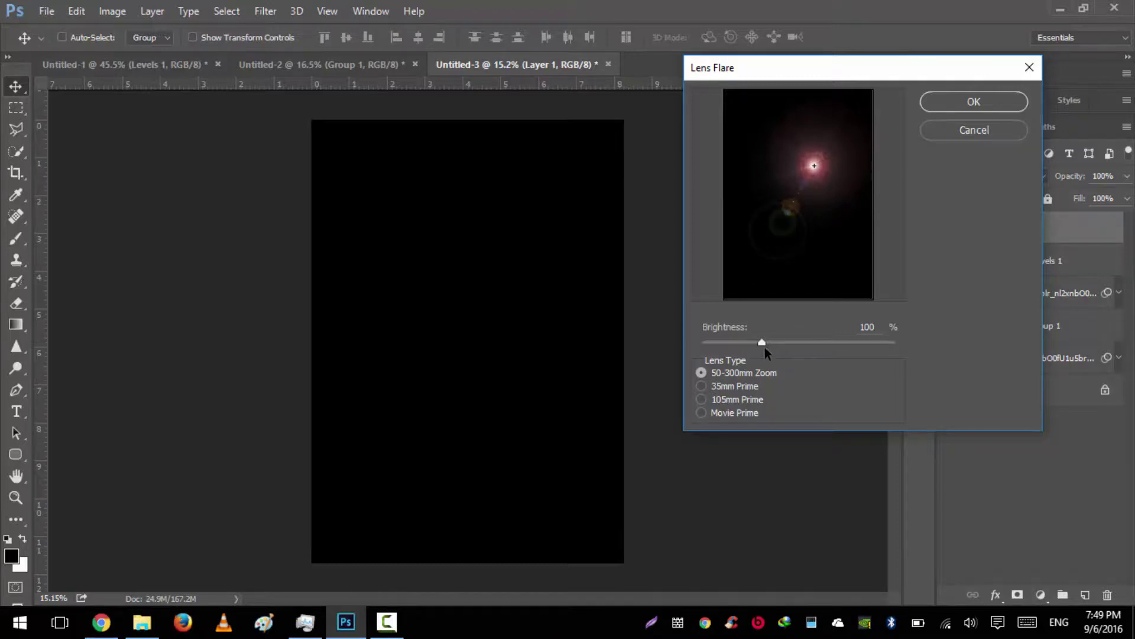
pyautogui.moveTo(768, 346); pyautogui.dragTo(763, 347)
pyautogui.click(731, 400)
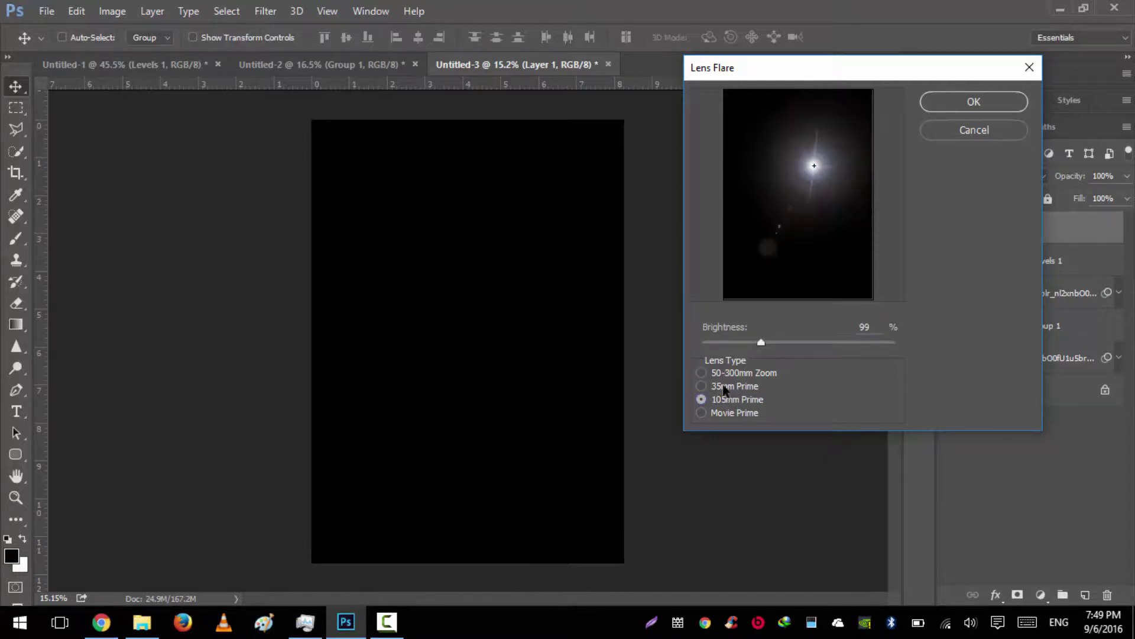
pyautogui.click(718, 373)
pyautogui.doubleClick(882, 327)
pyautogui.write('100')
pyautogui.click(956, 112)
# Step: Soften the lens flare layer with a Gaussian Blur of 36.0 pixels radius
pyautogui.click(266, 12)
pyautogui.moveTo(287, 197)
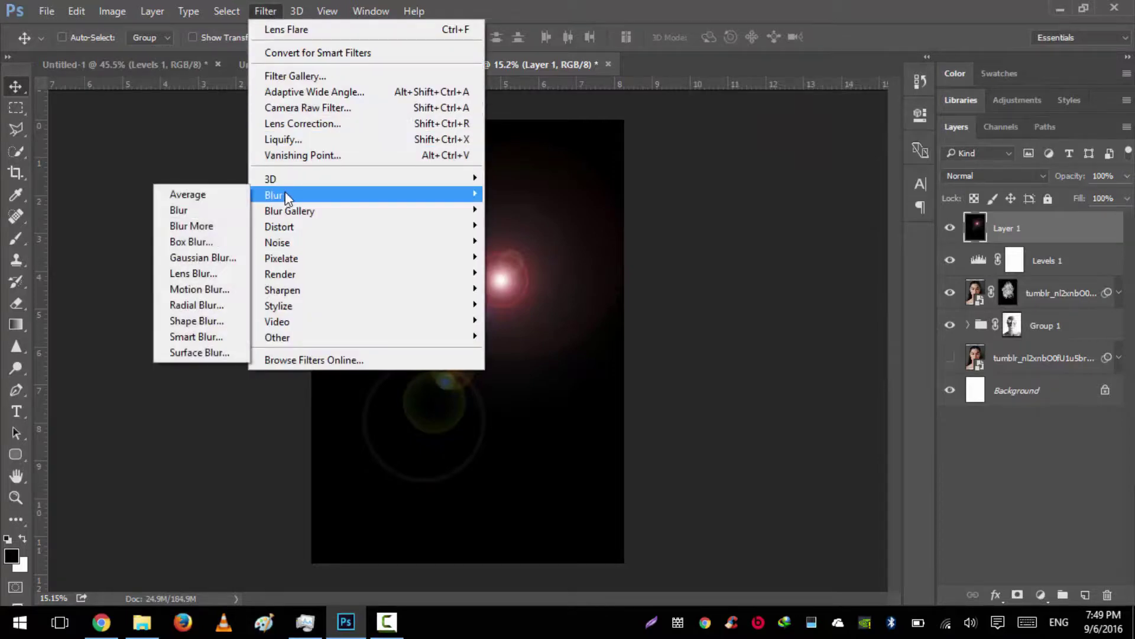
pyautogui.click(202, 257)
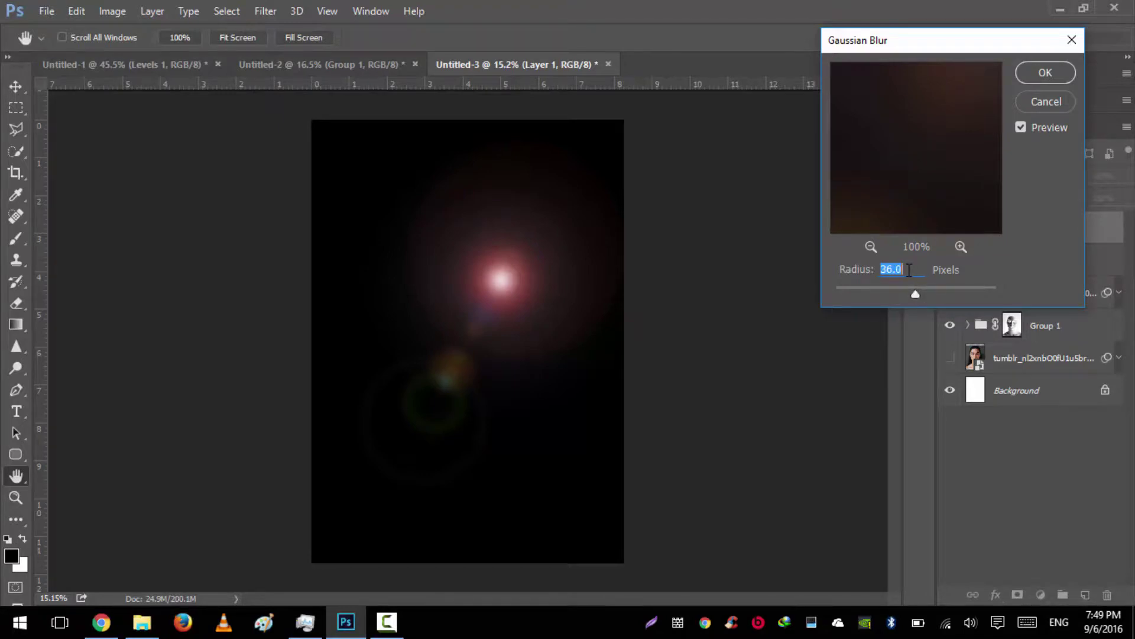
pyautogui.click(1044, 74)
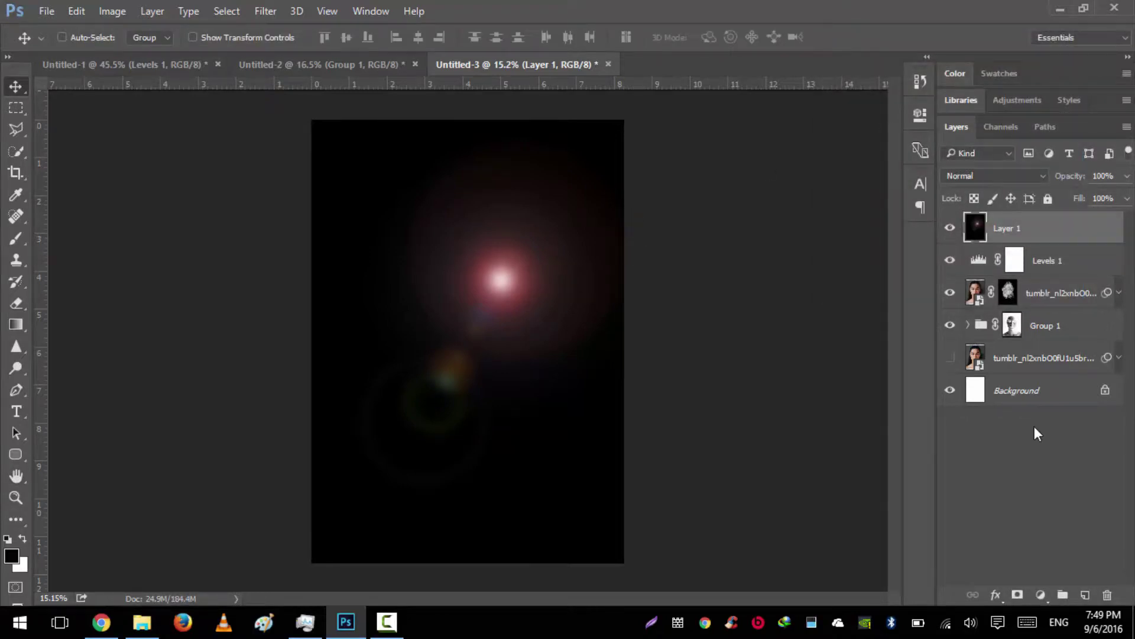
pyautogui.click(1041, 594)
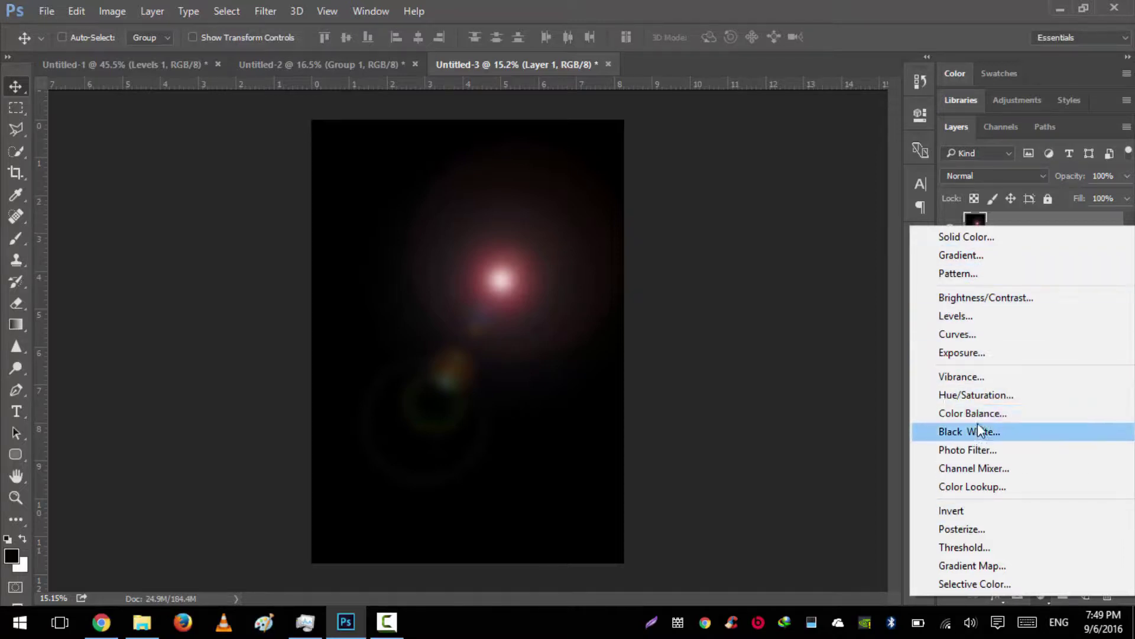
pyautogui.click(846, 28)
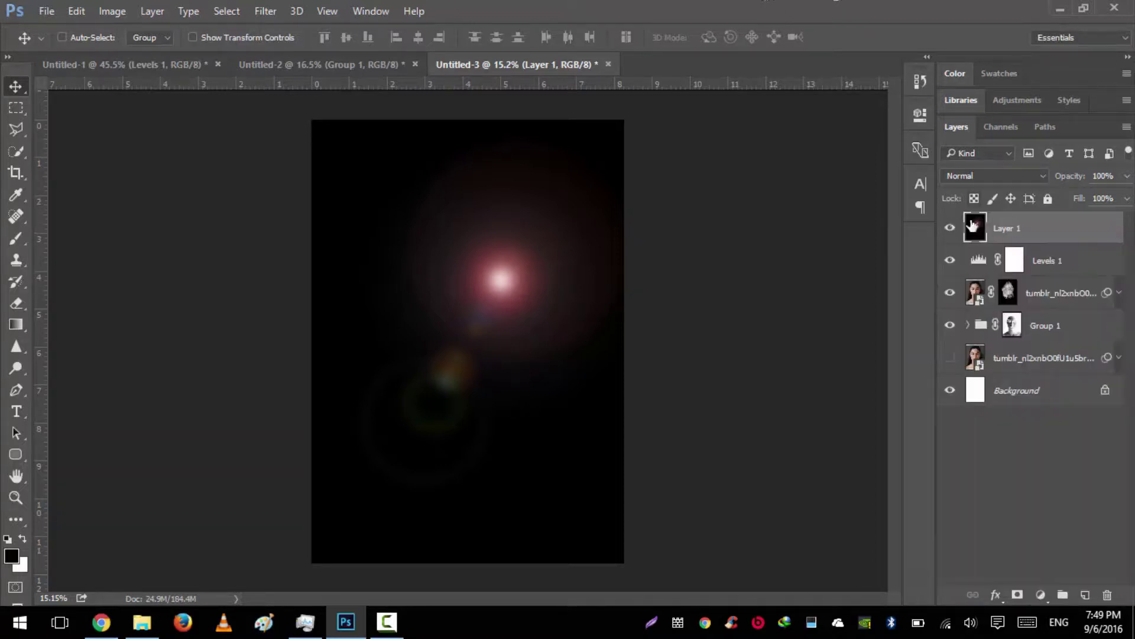
pyautogui.click(254, 13)
pyautogui.click(254, 12)
# Step: Apply Hue/Saturation to the lens flare layer with hue -8, saturation +74 and lightness 0
pyautogui.click(112, 12)
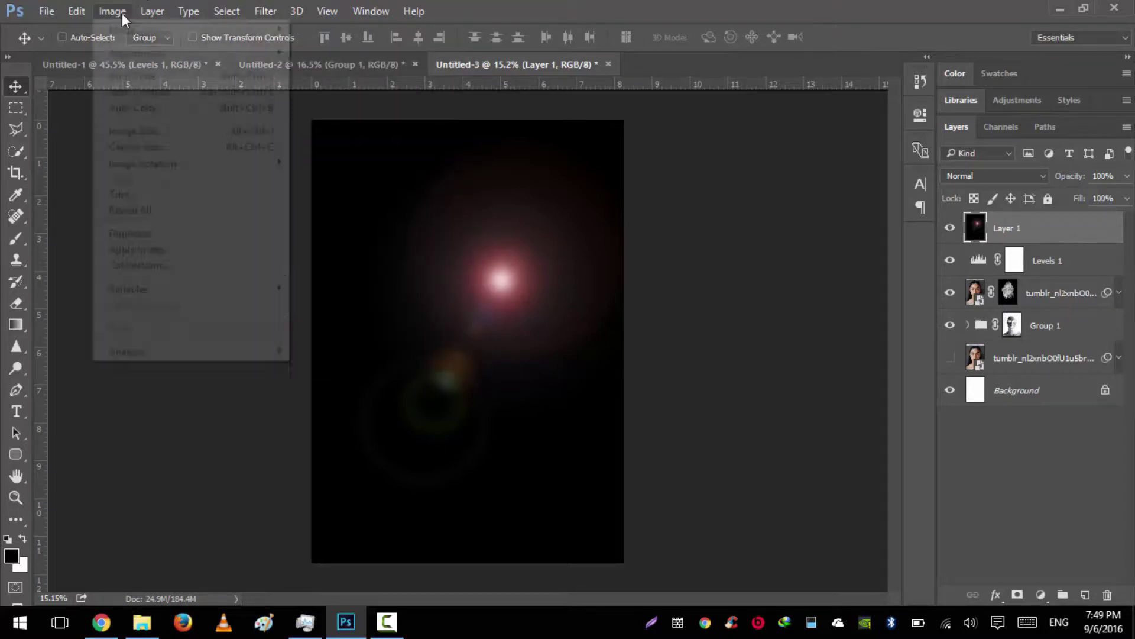
pyautogui.moveTo(130, 55)
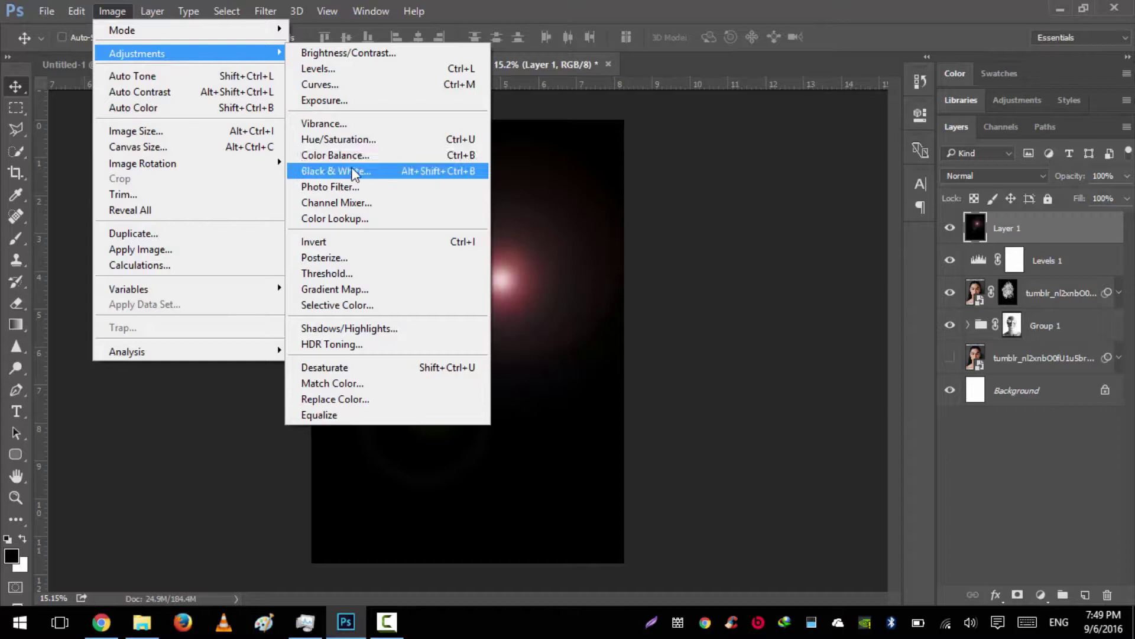
pyautogui.click(349, 141)
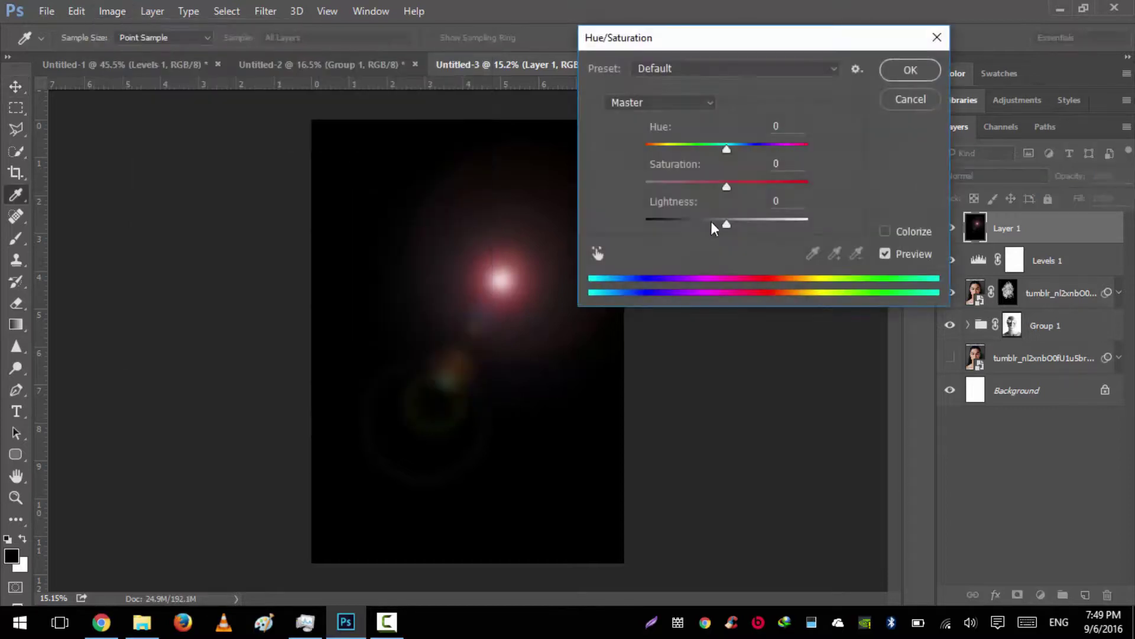
pyautogui.moveTo(727, 191); pyautogui.dragTo(787, 190)
pyautogui.moveTo(726, 149)
pyautogui.mouseDown()
pyautogui.moveTo(703, 153)
pyautogui.moveTo(722, 162)
pyautogui.mouseUp()
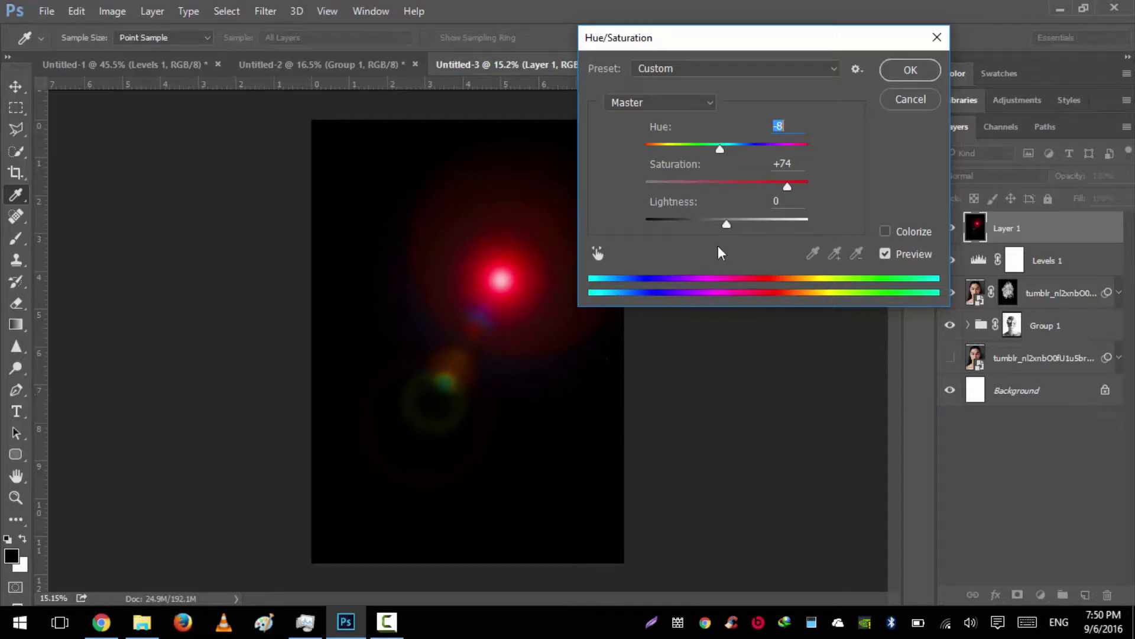
pyautogui.moveTo(726, 225); pyautogui.dragTo(721, 227)
pyautogui.write('0')
pyautogui.click(914, 70)
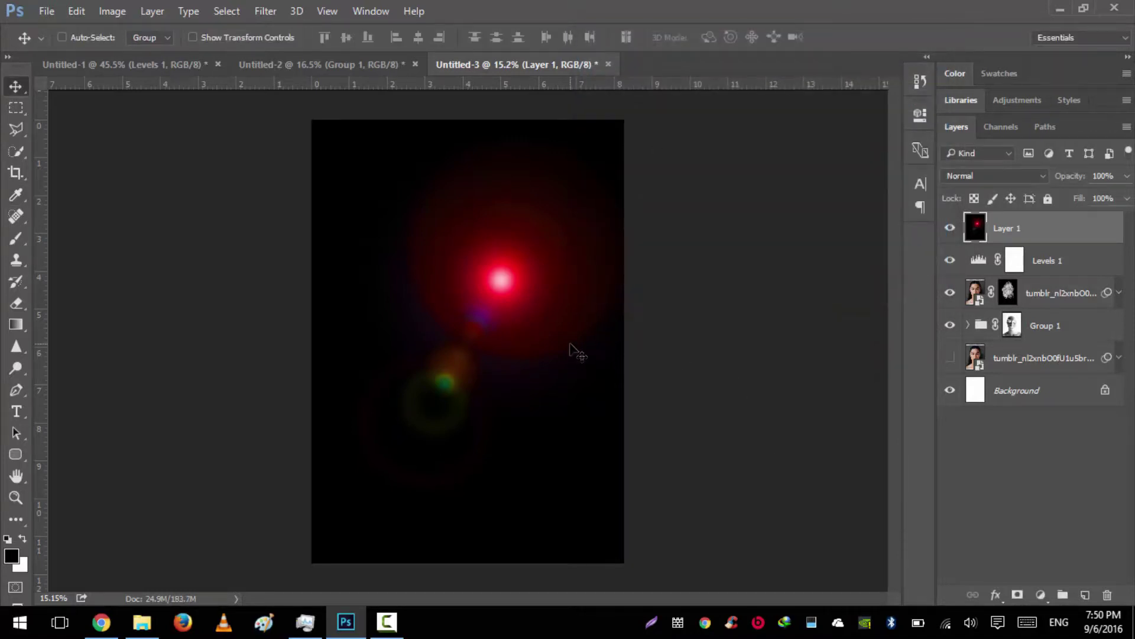
# Step: Set the lens flare layer's blend mode to Screen and move the flare onto the upper-right edge of the portrait's hair
pyautogui.click(982, 177)
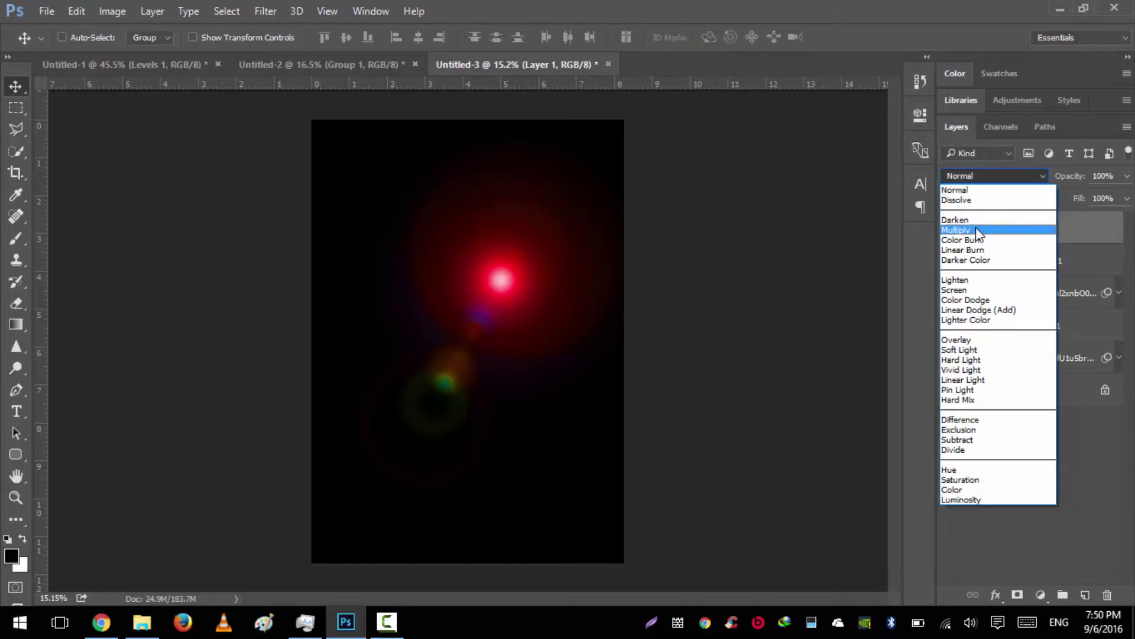
pyautogui.click(966, 291)
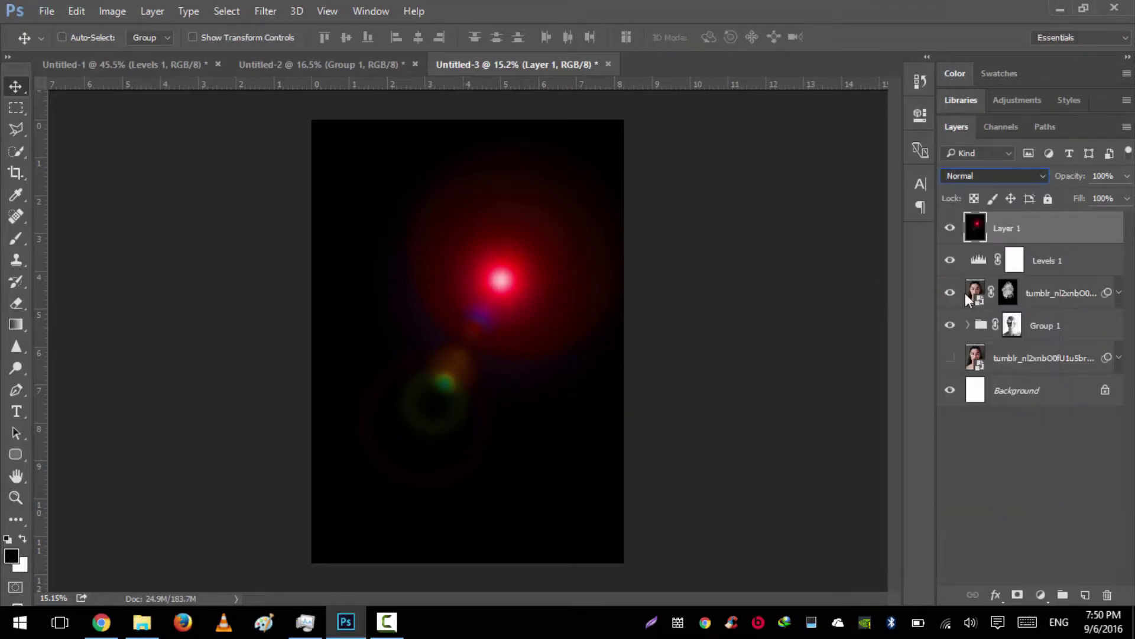
pyautogui.moveTo(491, 394); pyautogui.dragTo(527, 304)
# Step: Scale the flare layer to about 224% width and 286% height, placing its green spot over the upper-right hairline
pyautogui.hotkey('ctrl', 't')
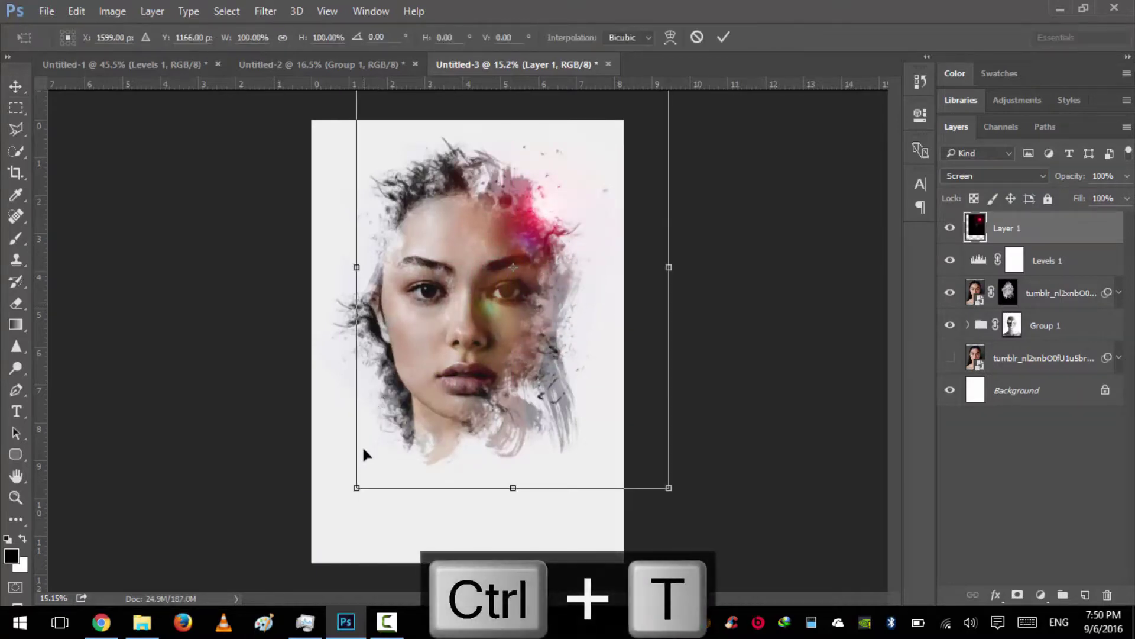
pyautogui.moveTo(357, 487); pyautogui.dragTo(287, 601)
pyautogui.moveTo(423, 473); pyautogui.dragTo(463, 362)
pyautogui.scroll(-2, 463, 362)
pyautogui.moveTo(371, 459); pyautogui.dragTo(269, 555)
pyautogui.moveTo(449, 414); pyautogui.dragTo(508, 402)
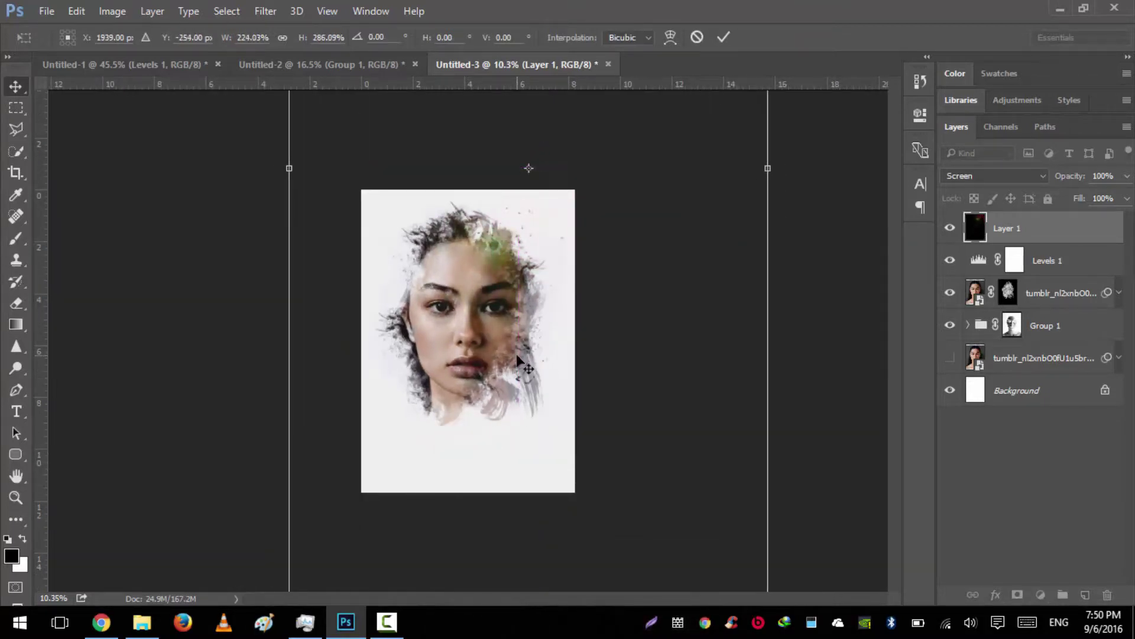
pyautogui.press('Return')
# Step: Duplicate the flare layer, flip the copy to -100% width and height, and place its red glow over the portrait's left edge
pyautogui.hotkey('ctrl', 'j')
pyautogui.moveTo(521, 361); pyautogui.dragTo(476, 373)
pyautogui.hotkey('ctrl', 't')
pyautogui.moveTo(663, 170); pyautogui.dragTo(323, 376)
pyautogui.moveTo(619, 350); pyautogui.dragTo(556, 298)
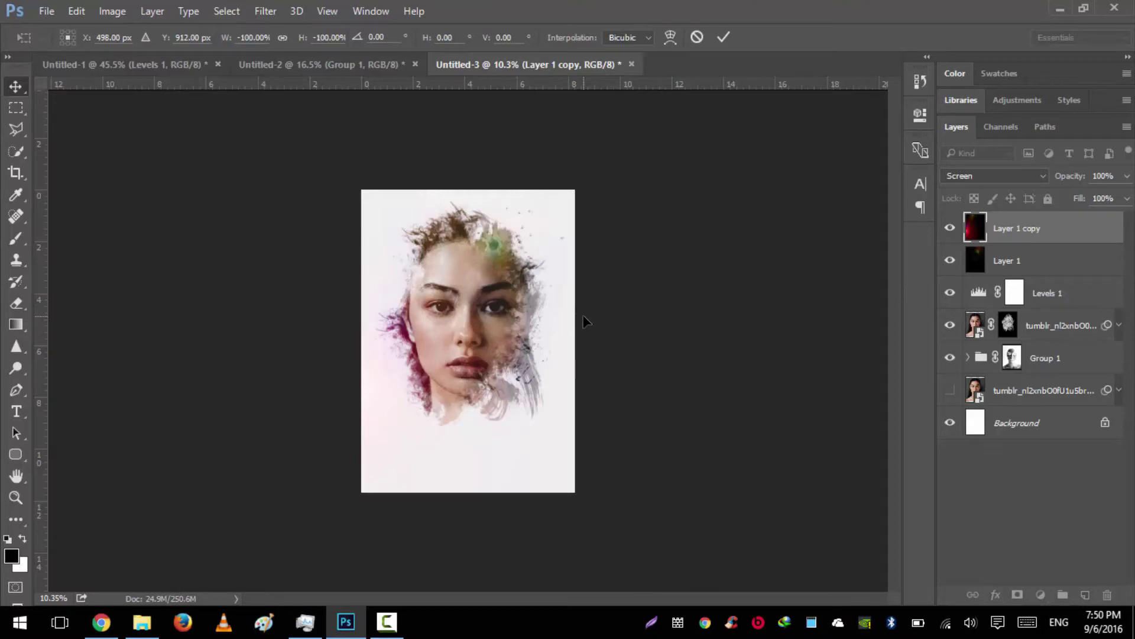
pyautogui.press('Return')
pyautogui.hotkey('ctrl', '0')
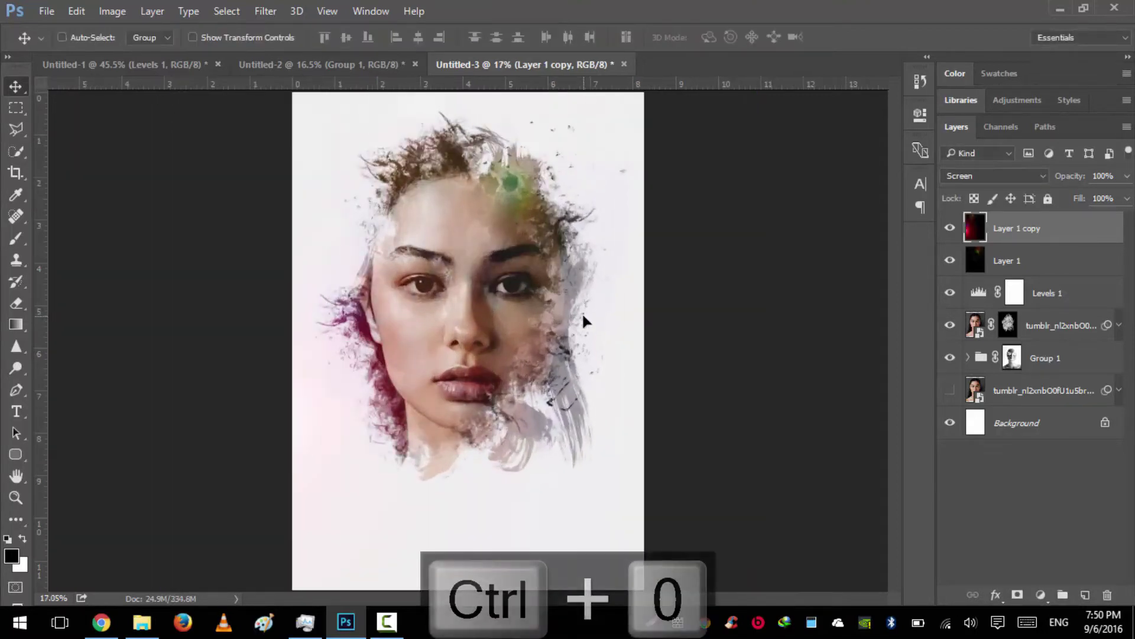